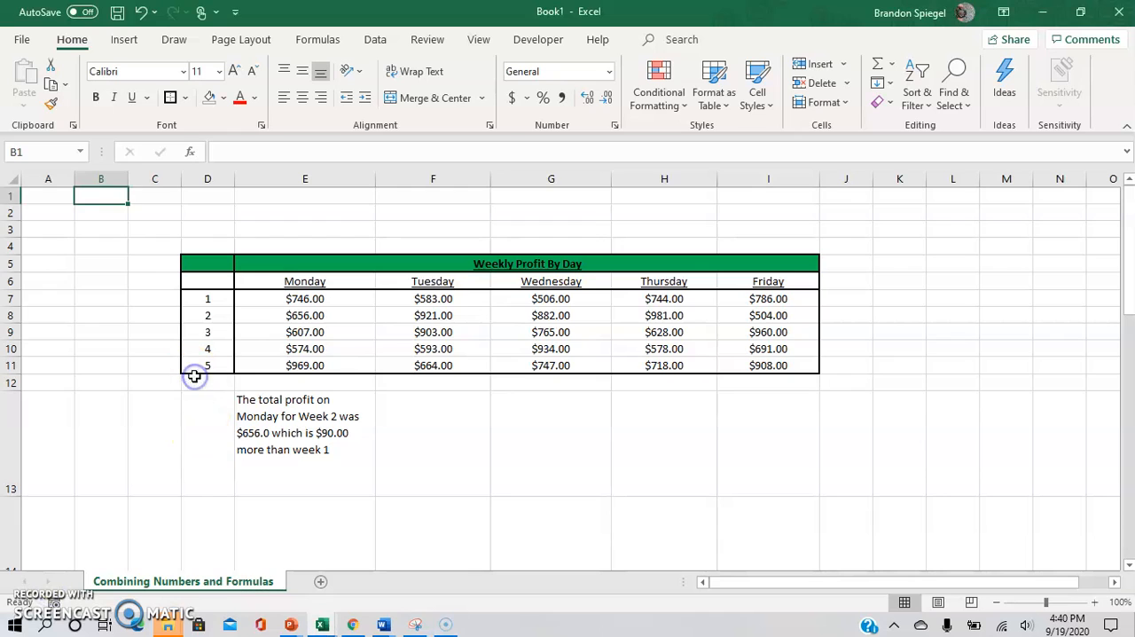
# Step: Examine the day headings and week numbers of the Weekly Profit By Day table
pyautogui.click(475, 257)
pyautogui.press('Return')
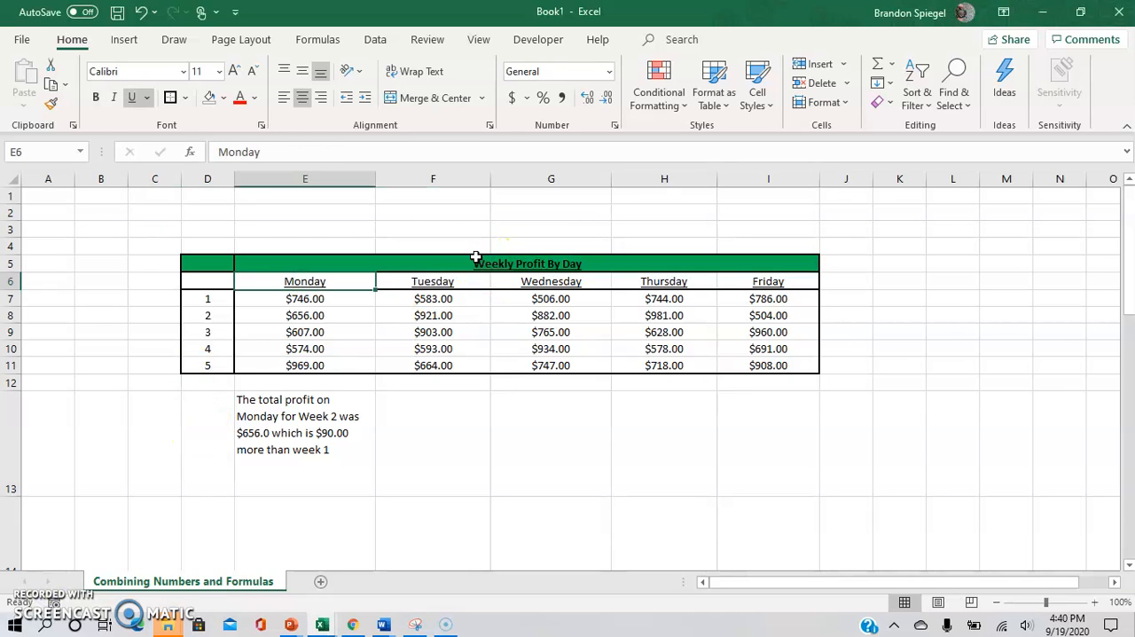
pyautogui.hotkey('shift', 'Right')
pyautogui.hotkey('shift', 'Right')
pyautogui.hotkey('shift', 'Right')
pyautogui.hotkey('shift', 'Right')
pyautogui.press('Left')
pyautogui.press('Down')
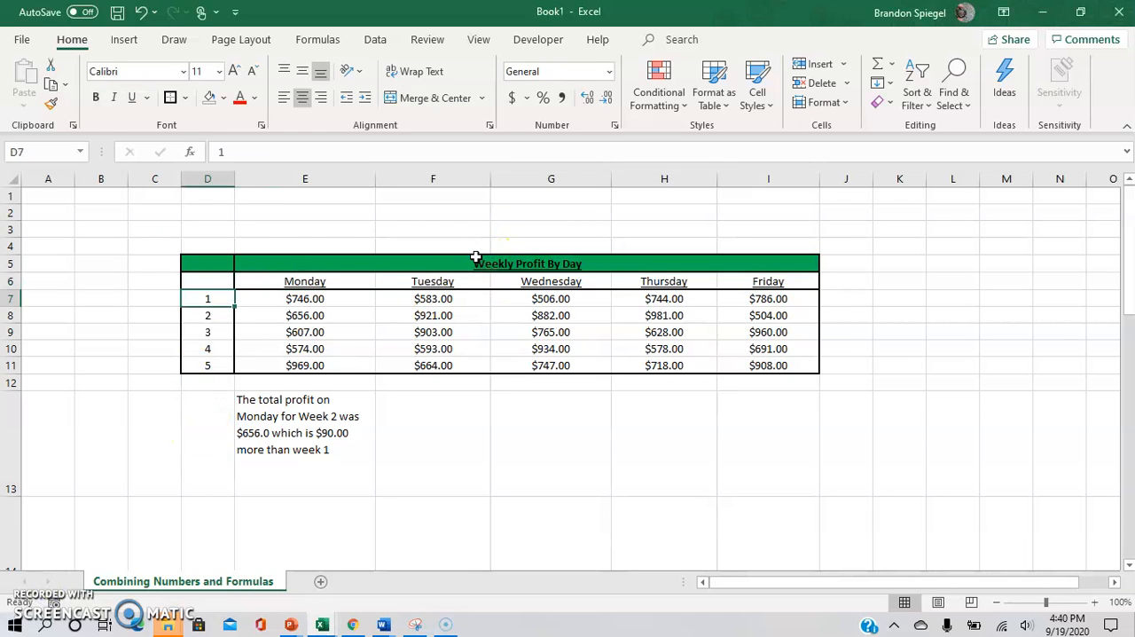
pyautogui.hotkey('shift', 'Down')
pyautogui.hotkey('shift', 'Down')
pyautogui.hotkey('shift', 'Down')
pyautogui.hotkey('shift', 'Down')
pyautogui.press('Down')
pyautogui.press('Up')
pyautogui.press('Down')
# Step: Make the summary sentence in E13 bold and center it horizontally
pyautogui.press('Down')
pyautogui.press('Right')
# Step: Examine the daily profit amounts in the table, starting from Monday of week 1 in E7
pyautogui.press('Up')
pyautogui.press('Up')
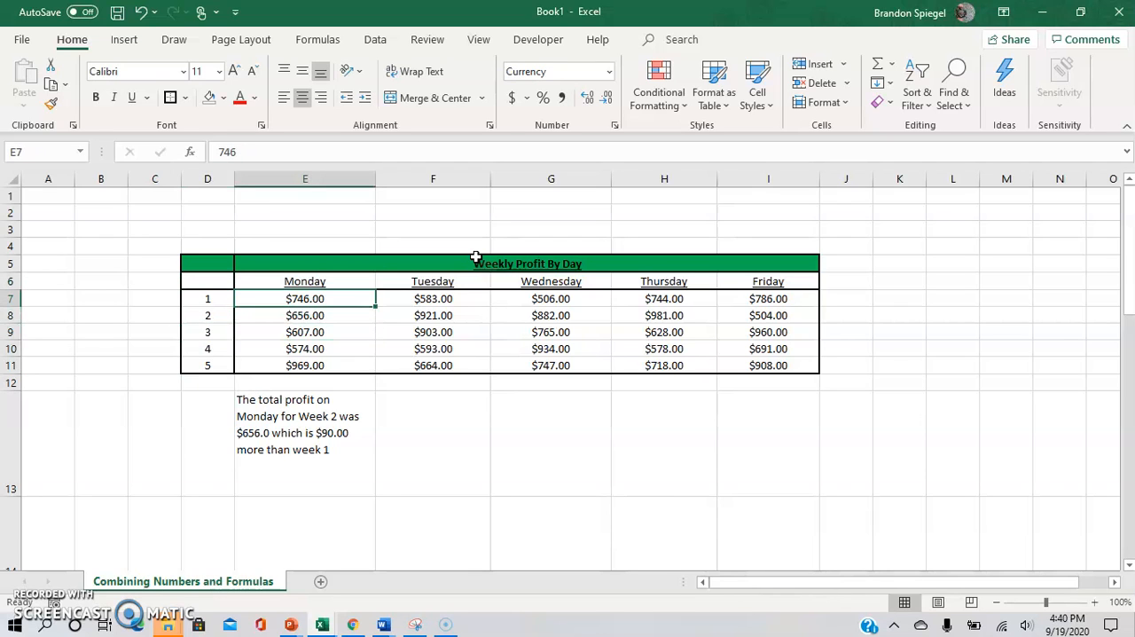
pyautogui.hotkey('shift', 'Down')
pyautogui.hotkey('shift', 'Down')
pyautogui.hotkey('shift', 'Down')
pyautogui.hotkey('shift', 'Down')
pyautogui.hotkey('shift', 'Right')
pyautogui.hotkey('shift', 'Right')
pyautogui.hotkey('shift', 'Right')
pyautogui.hotkey('shift', 'Right')
pyautogui.press('Down')
pyautogui.press('Down')
pyautogui.press('Down')
pyautogui.press('Down')
pyautogui.press('Down')
pyautogui.press('Down')
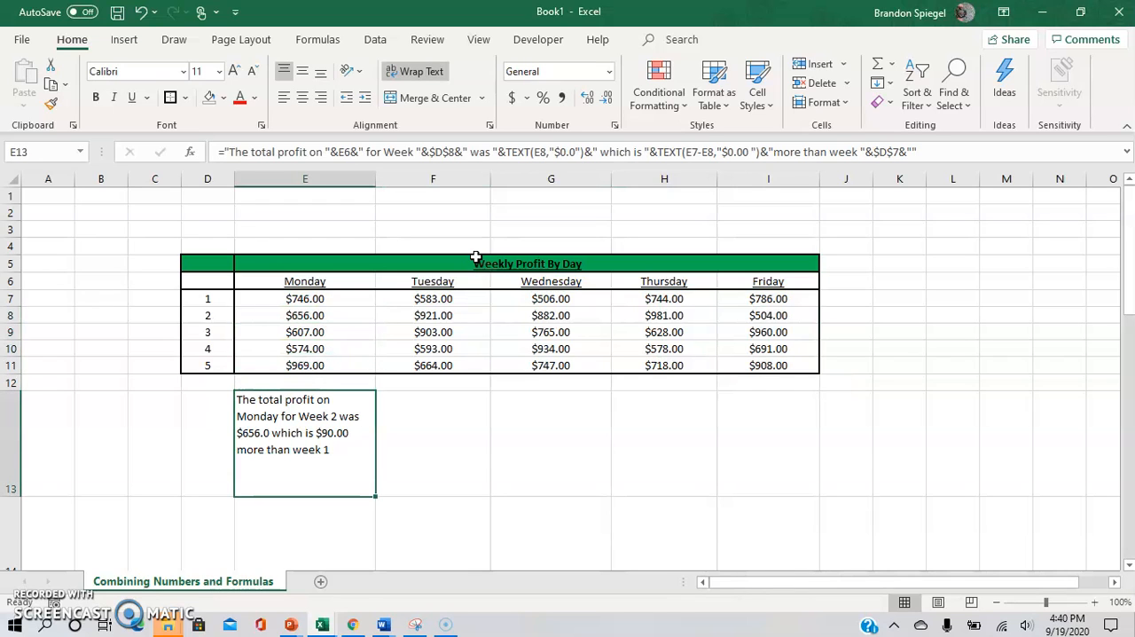
pyautogui.hotkey('ctrl', 'b')
pyautogui.hotkey('alt', 'h')
pyautogui.press('a')
pyautogui.press('c')
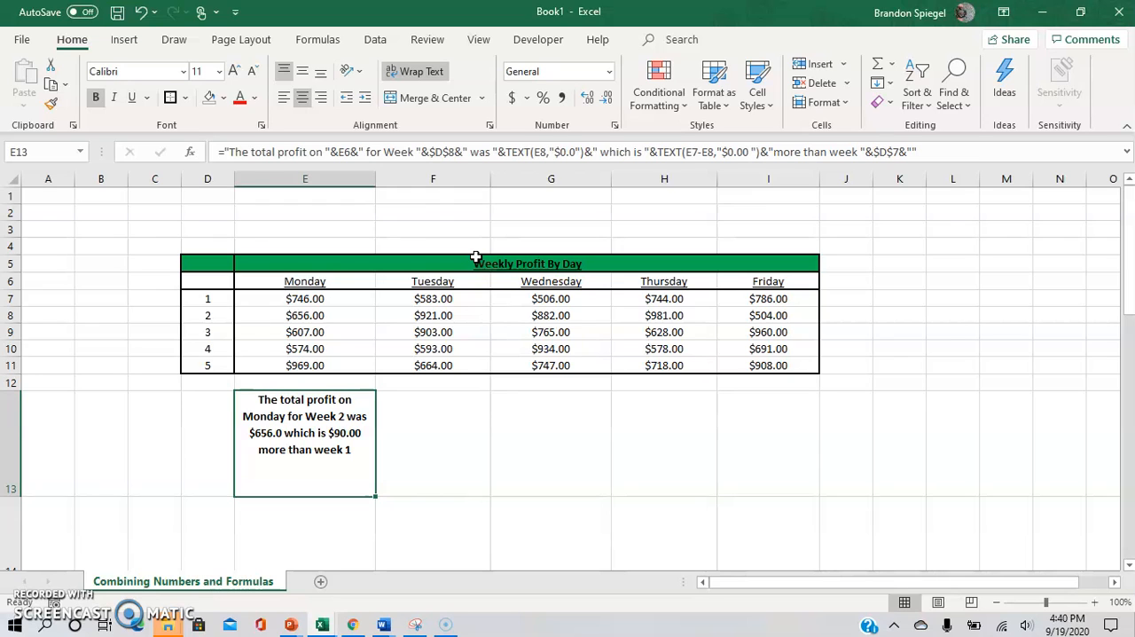
# Step: Examine the formula behind the summary sentence in E13 and leave it as it is
pyautogui.click(48, 592)
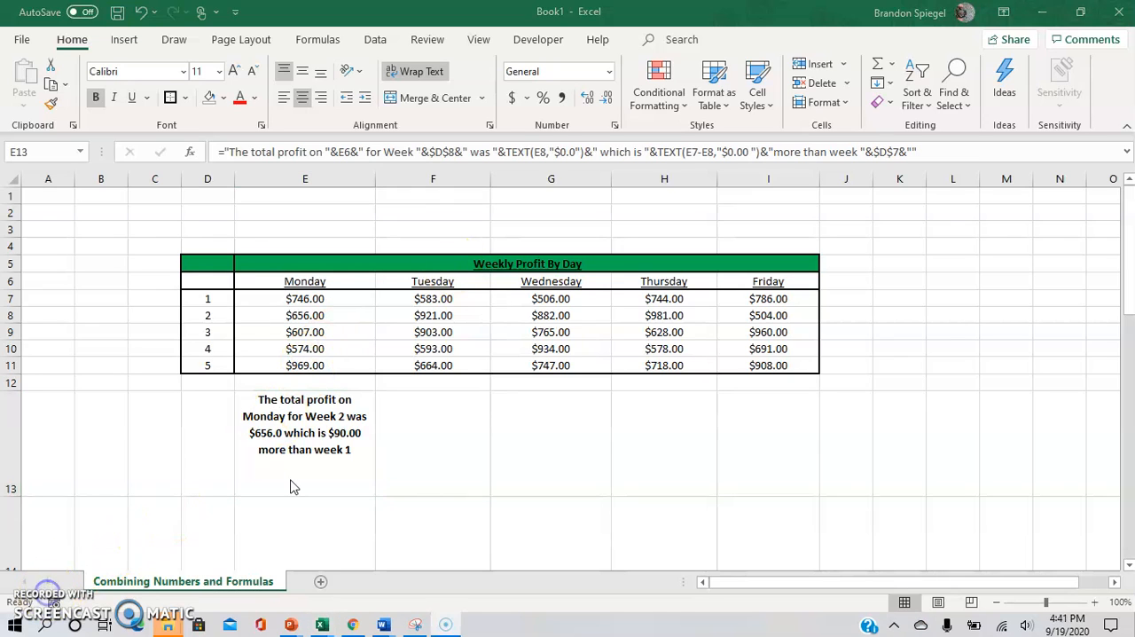
pyautogui.click(293, 484)
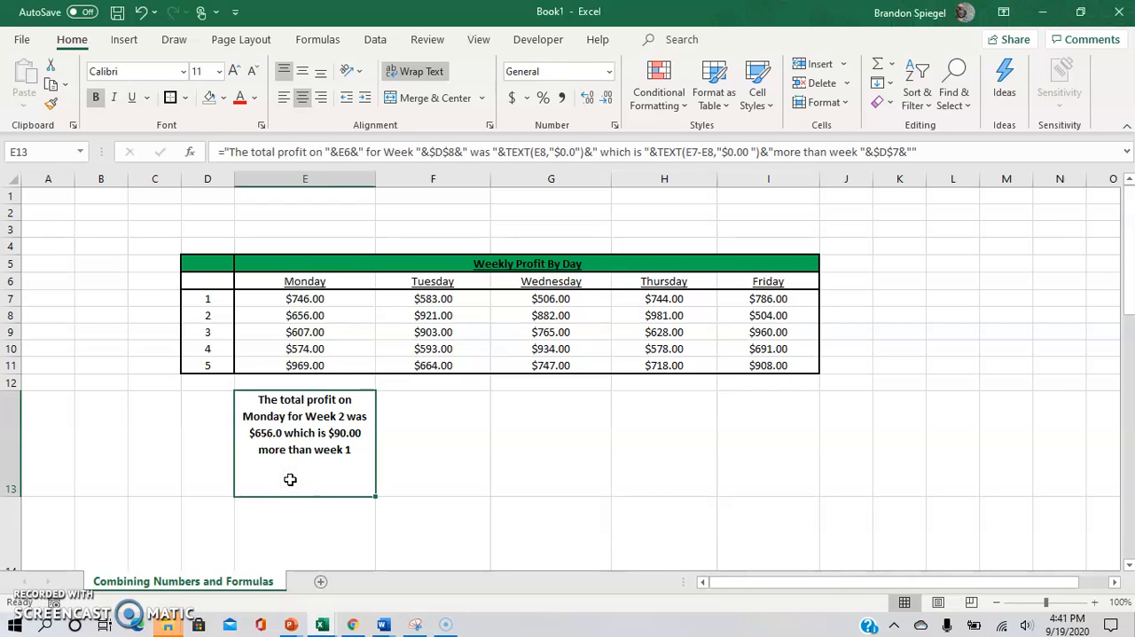
pyautogui.doubleClick(290, 478)
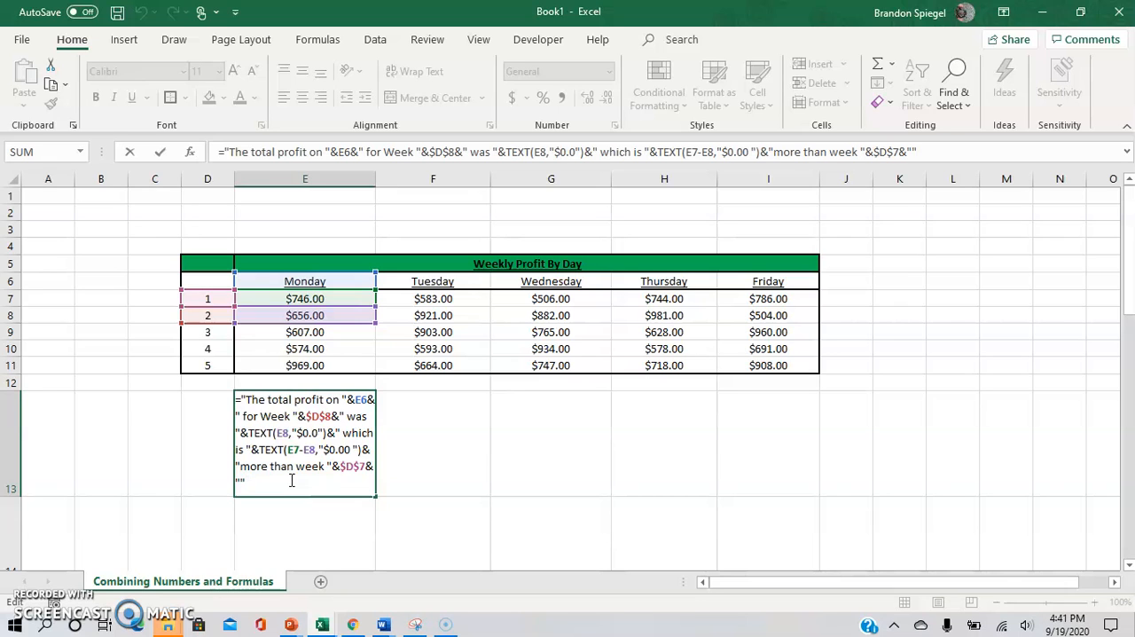
pyautogui.hotkey('ctrl', 'Return')
# Step: Start a new formula in the empty cell E14 below the summary sentence
pyautogui.scroll(-1, 290, 479)
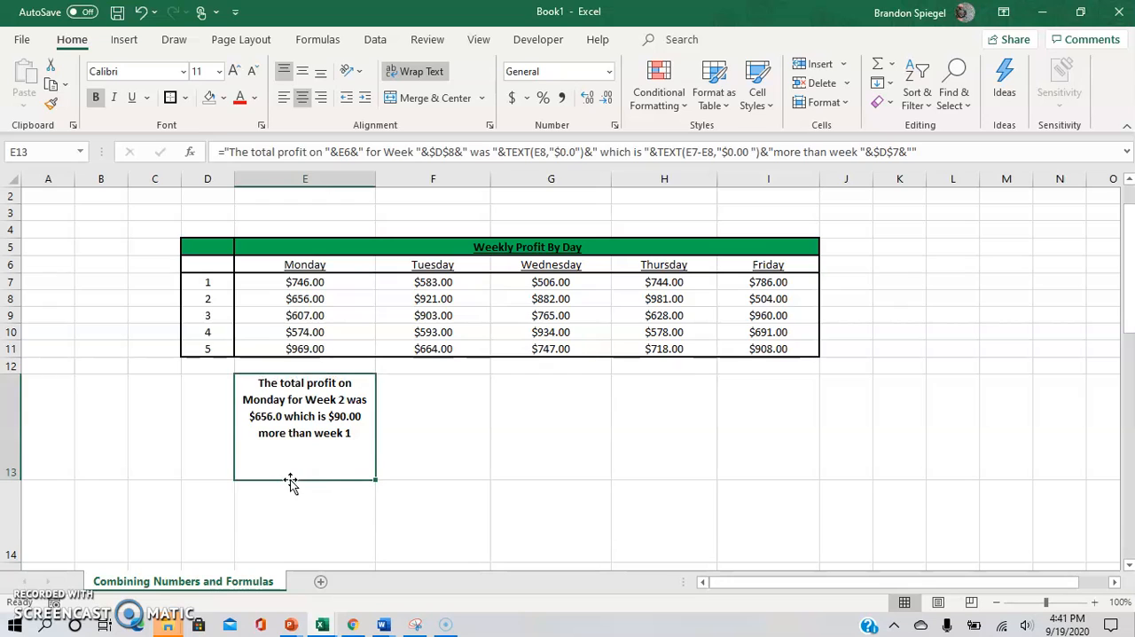
pyautogui.press('Return')
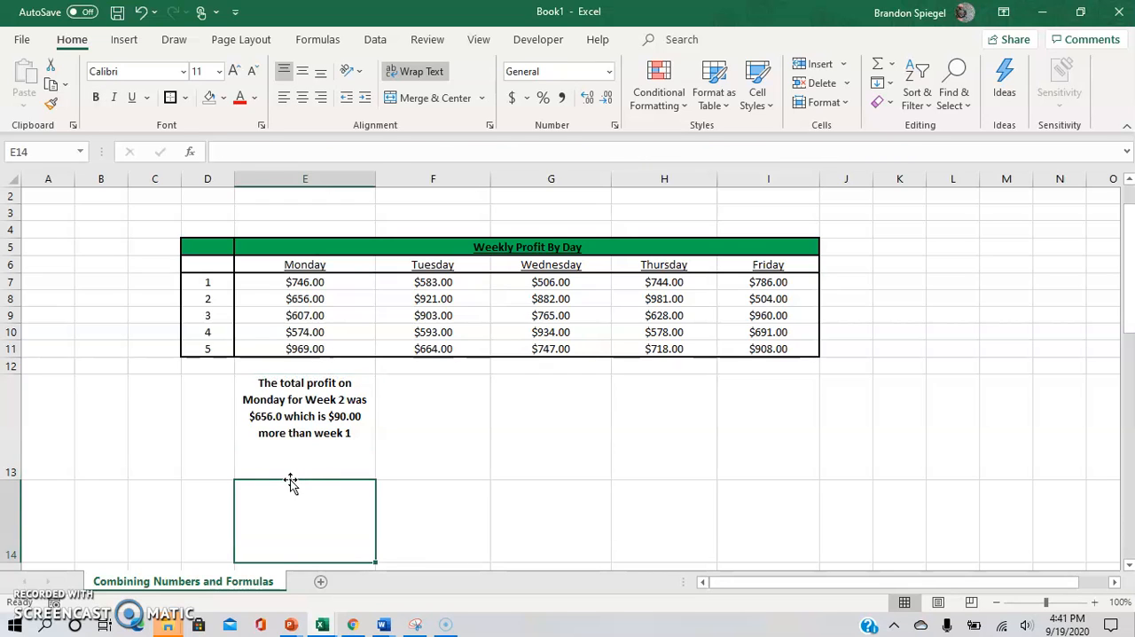
pyautogui.write('=')
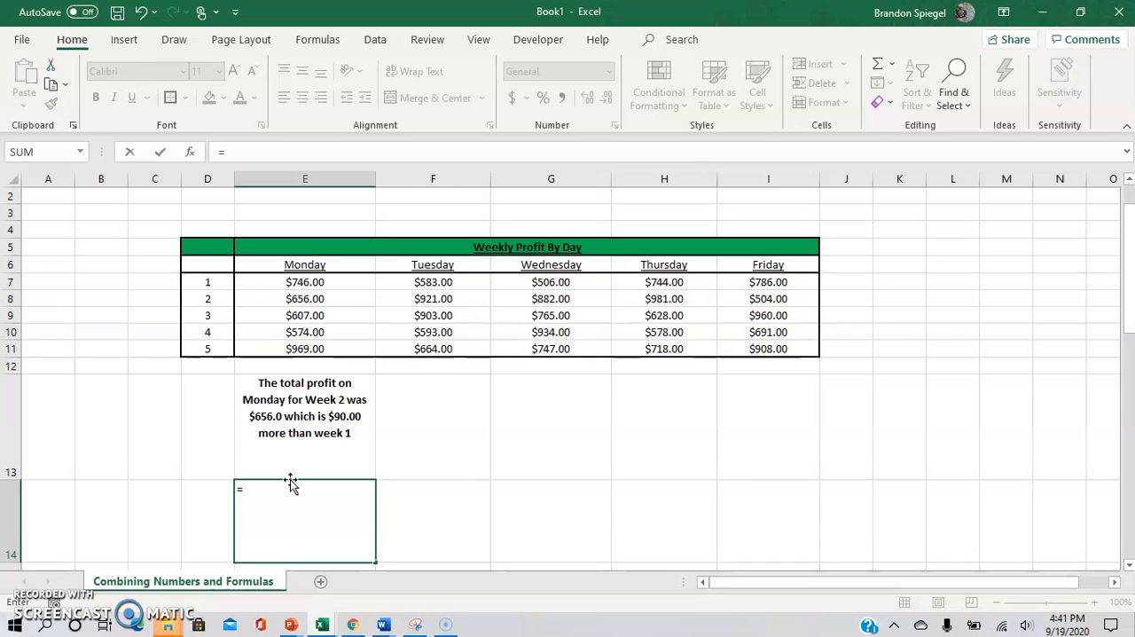
pyautogui.write('"this is tex')
pyautogui.press('BackSpace')
pyautogui.press('BackSpace')
pyautogui.press('BackSpace')
pyautogui.press('BackSpace')
pyautogui.press('BackSpace')
pyautogui.press('BackSpace')
pyautogui.press('BackSpace')
pyautogui.press('BackSpace')
pyautogui.press('BackSpace')
pyautogui.press('BackSpace')
pyautogui.press('BackSpace')
pyautogui.press('BackSpace')
pyautogui.press('BackSpace')
pyautogui.press('BackSpace')
pyautogui.write('&')
pyautogui.press('BackSpace')
# Step: Begin the E14 formula with the text "The total profit on " joined to the Monday heading in E6
pyautogui.write('"The total profit on')
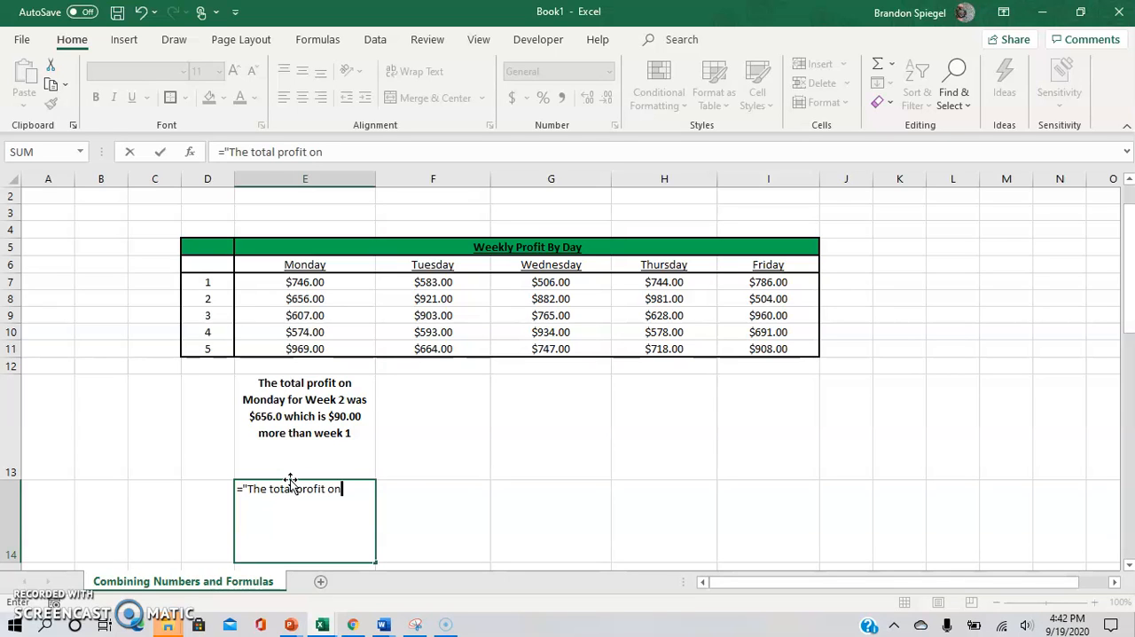
pyautogui.write(' "')
pyautogui.write('&')
pyautogui.click(324, 264)
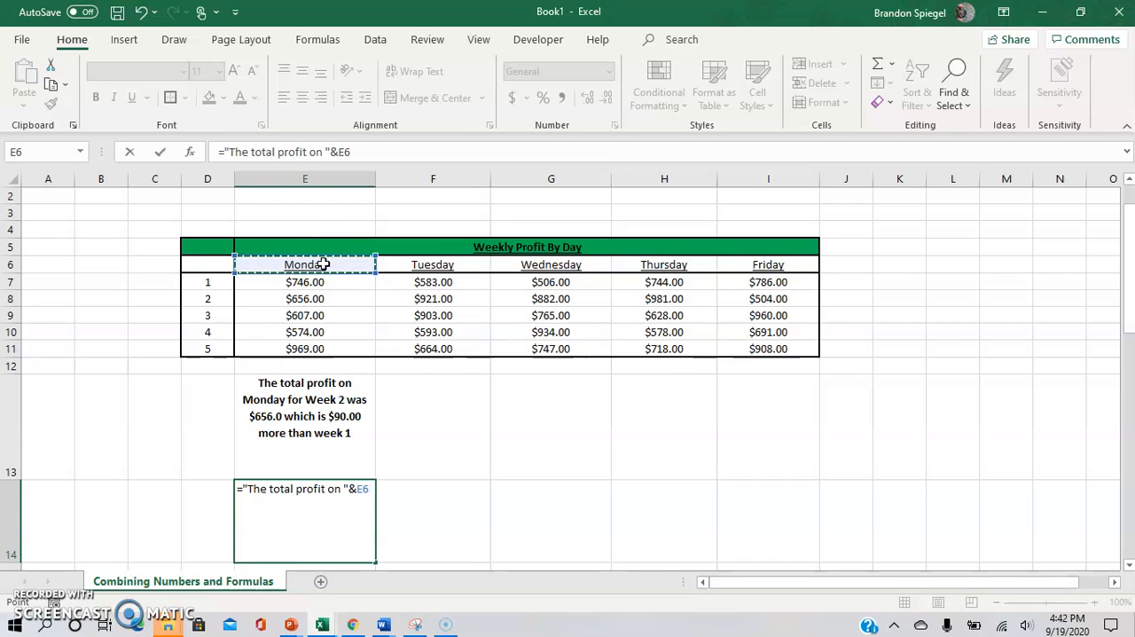
# Step: Append the text " for Week" after the E6 reference and commit the E14 formula
pyautogui.write('&')
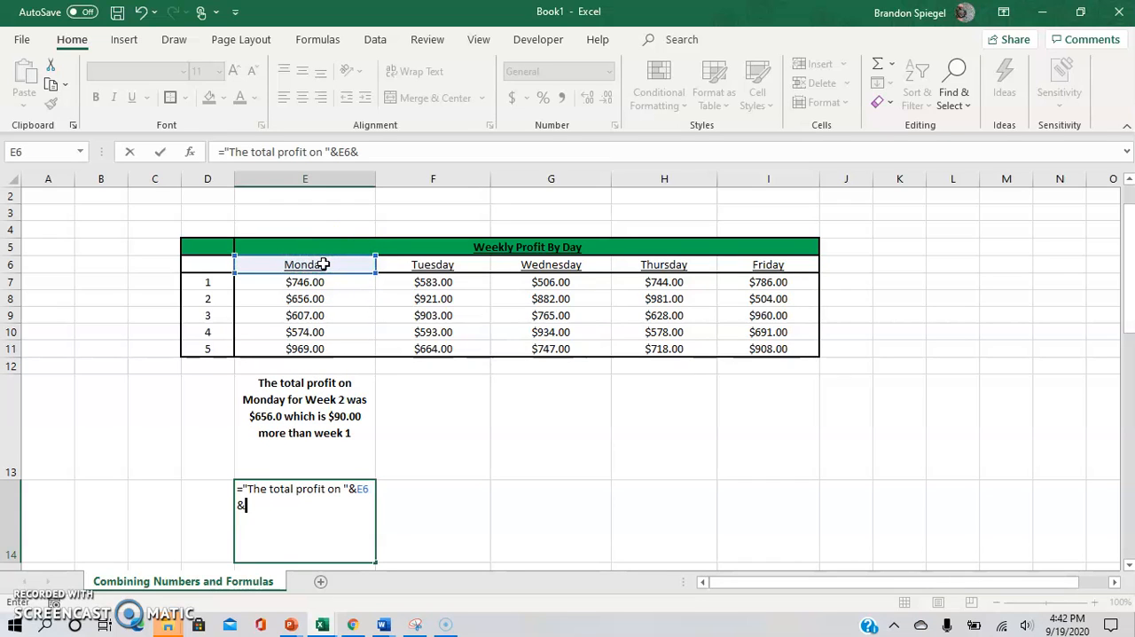
pyautogui.write('" for Week"')
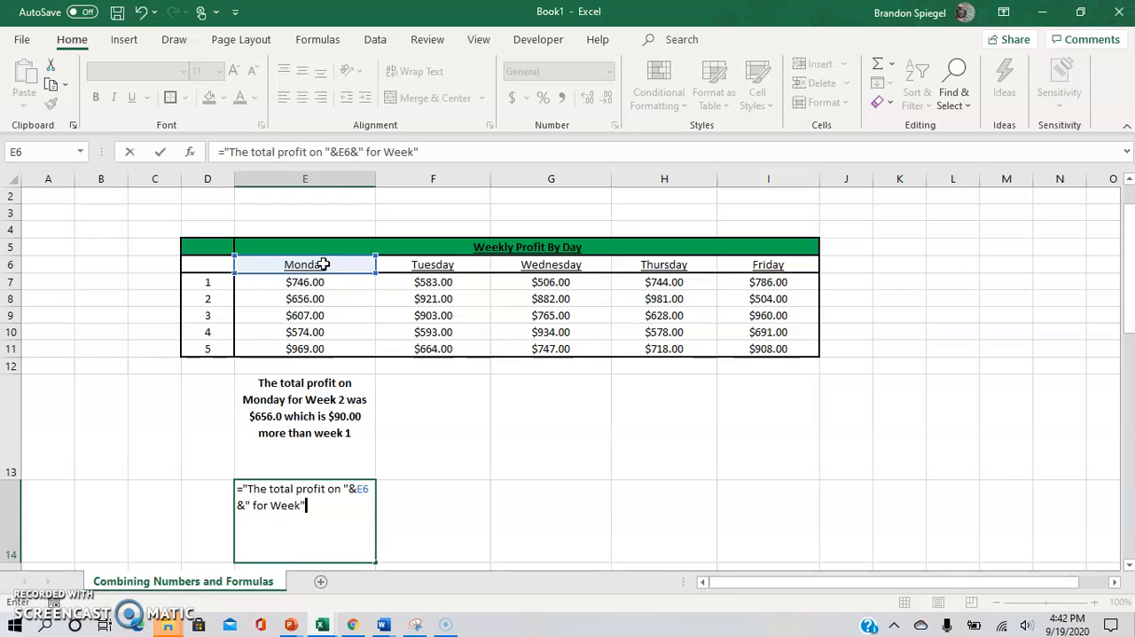
pyautogui.press('Return')
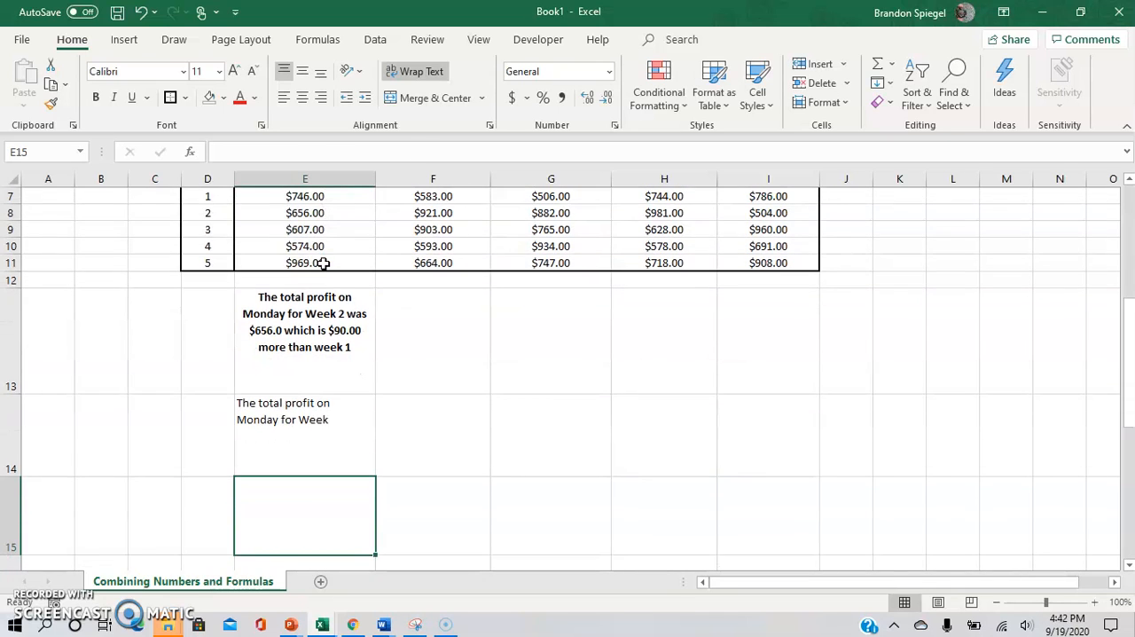
pyautogui.press('Up')
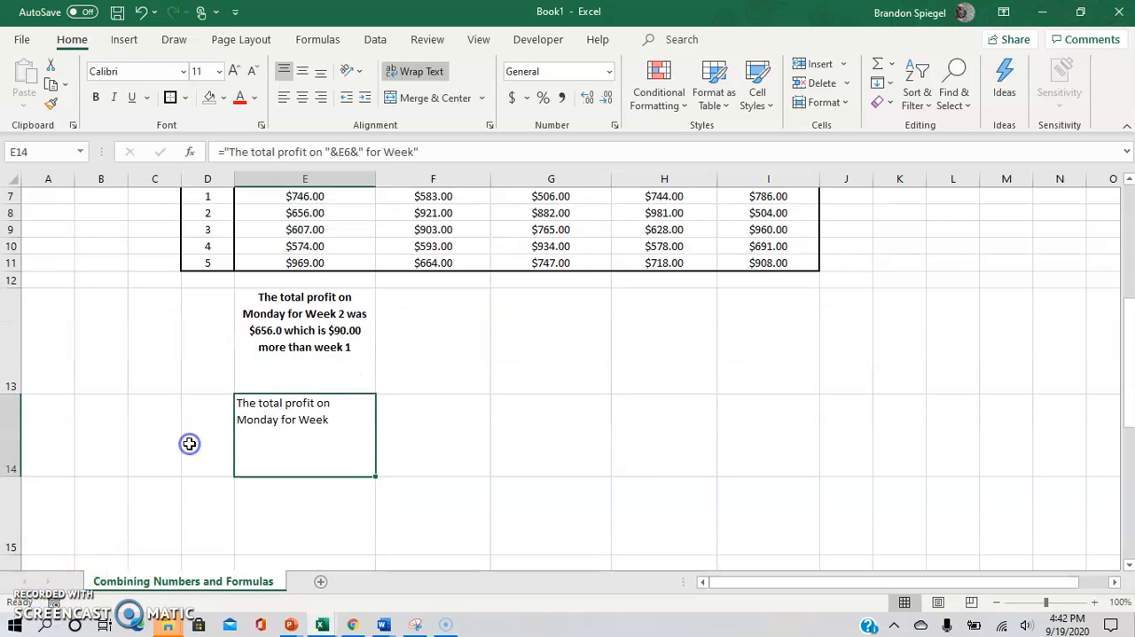
pyautogui.press('Up')
pyautogui.press('Up')
pyautogui.press('Up')
pyautogui.press('Up')
pyautogui.press('Up')
pyautogui.press('Up')
pyautogui.press('Up')
pyautogui.press('Up')
pyautogui.press('Up')
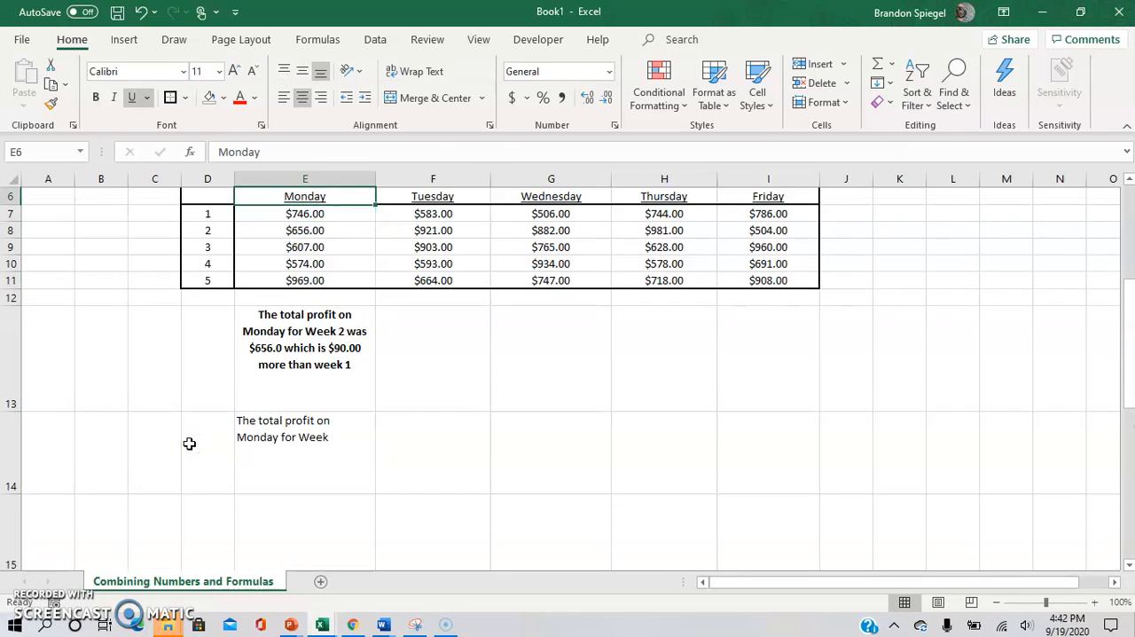
pyautogui.press('Down')
pyautogui.press('Down')
pyautogui.press('Down')
pyautogui.press('Down')
pyautogui.press('Down')
pyautogui.press('Down')
pyautogui.press('Down')
pyautogui.press('Down')
pyautogui.press('Down')
pyautogui.press('Down')
pyautogui.press('Up')
pyautogui.press('Up')
pyautogui.press('Up')
pyautogui.press('Up')
pyautogui.press('Up')
pyautogui.press('Up')
pyautogui.press('Up')
pyautogui.press('Up')
pyautogui.press('Up')
pyautogui.press('Up')
pyautogui.press('Up')
pyautogui.press('Up')
pyautogui.press('Up')
pyautogui.press('Up')
# Step: Reopen the E14 formula and append the week number from D8 followed by the text " was"
pyautogui.click(280, 513)
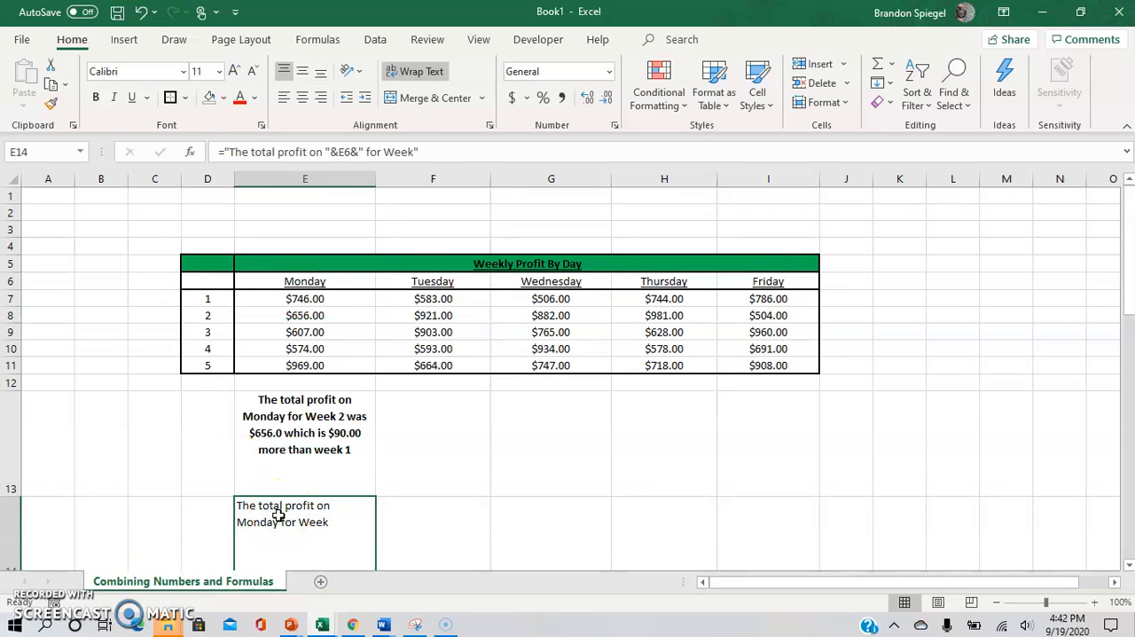
pyautogui.doubleClick(278, 515)
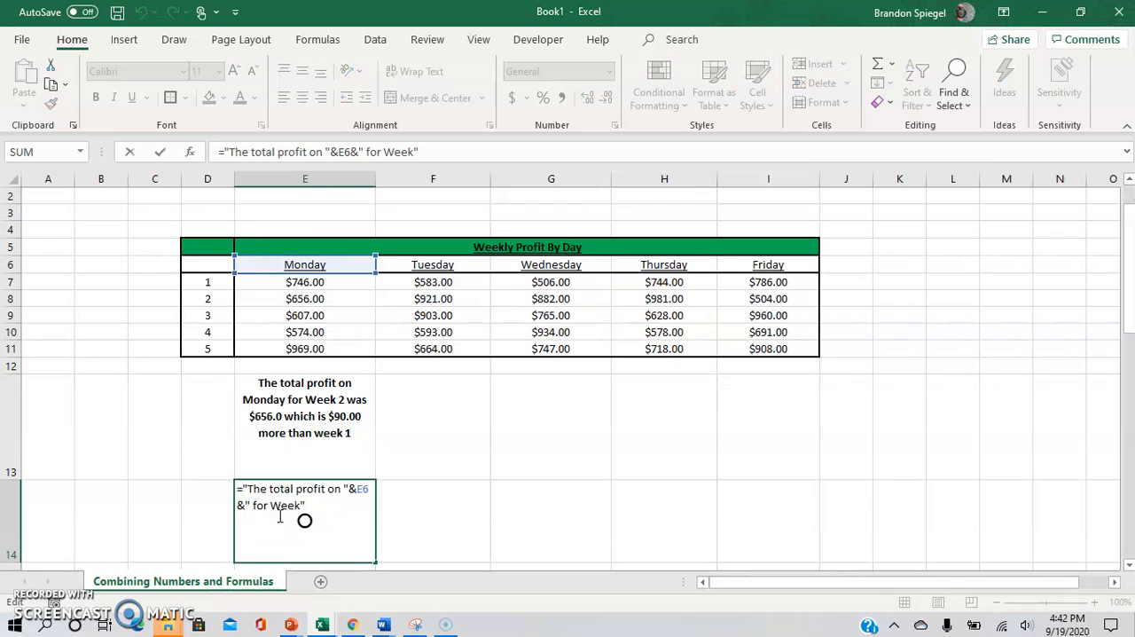
pyautogui.write('&')
pyautogui.click(213, 299)
pyautogui.write('&"')
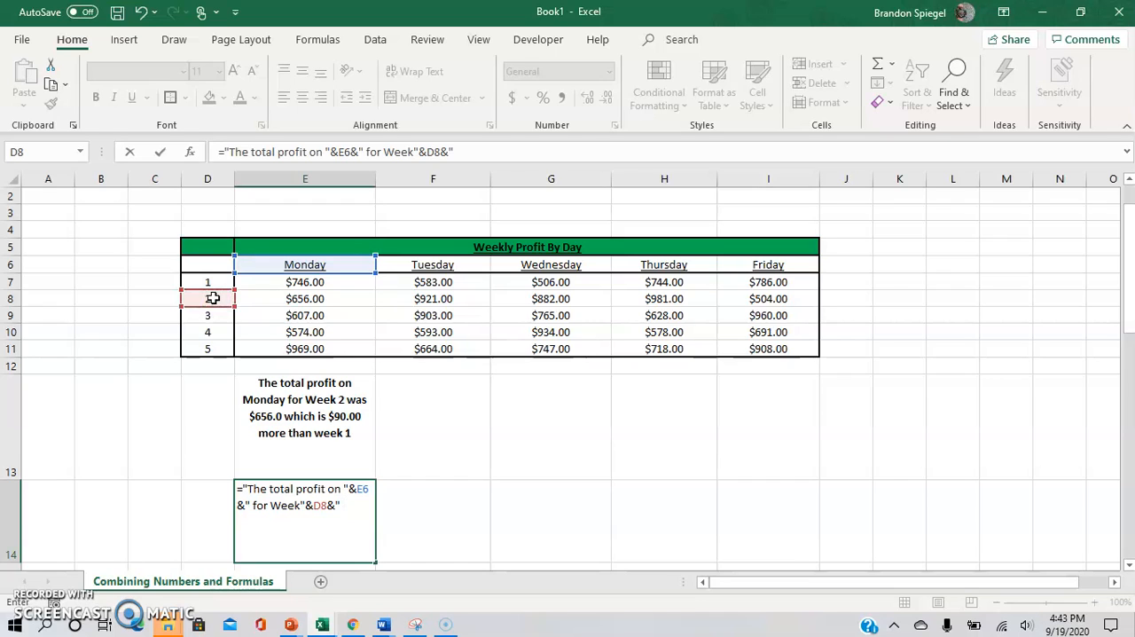
pyautogui.write(' was" &')
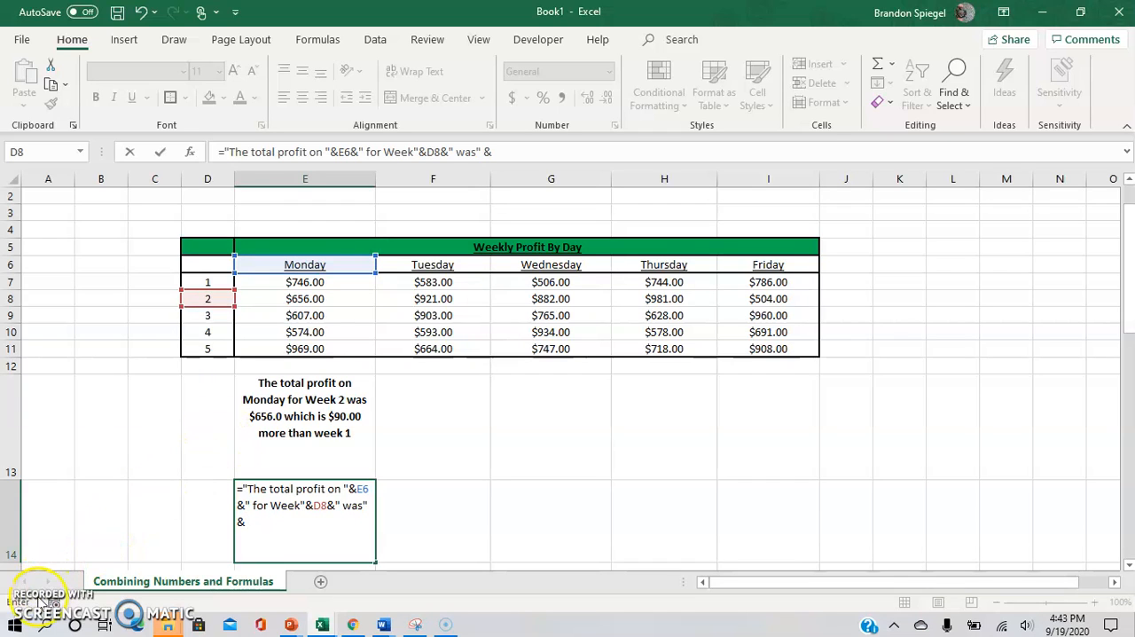
# Step: Join Monday's week 2 profit from E8 and the text " which is" to the E14 formula
pyautogui.click(282, 298)
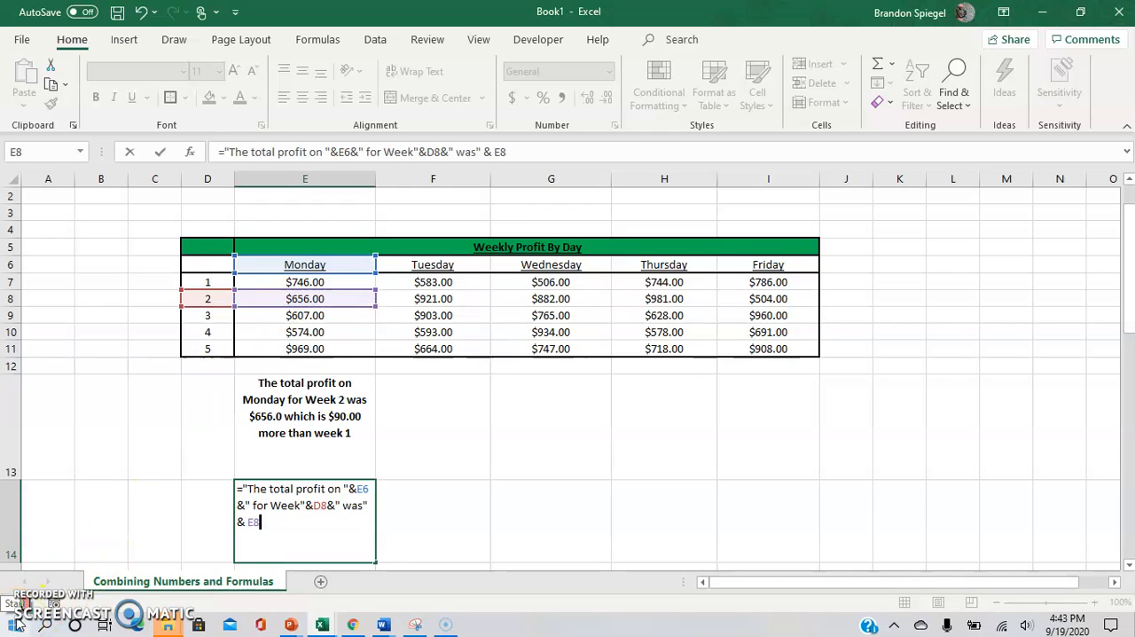
pyautogui.write('&" which is')
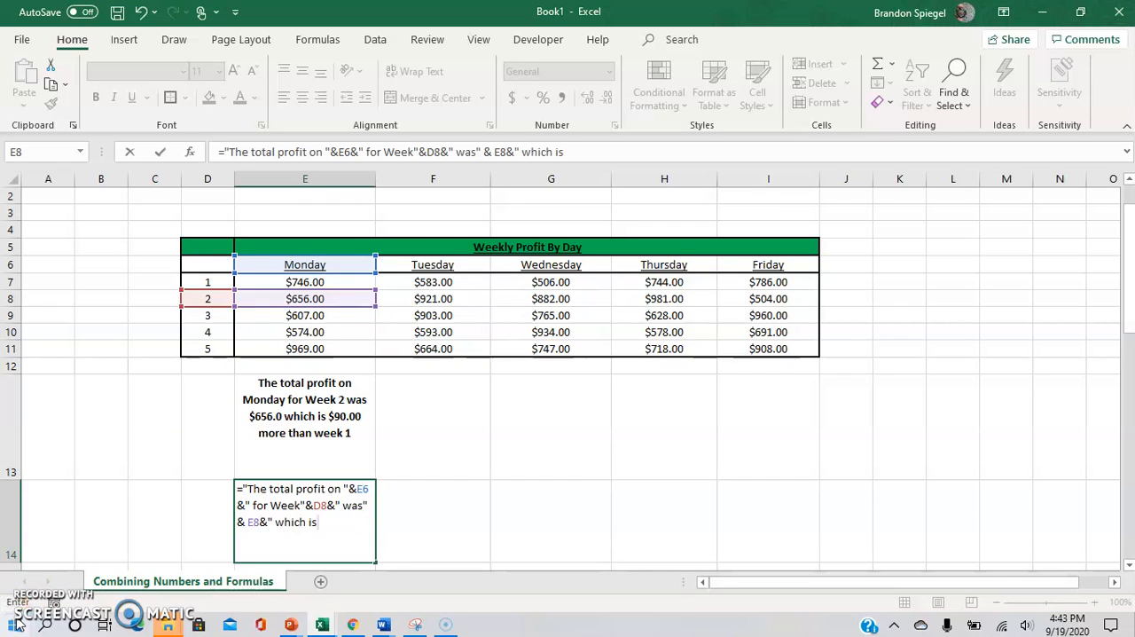
pyautogui.write('"&')
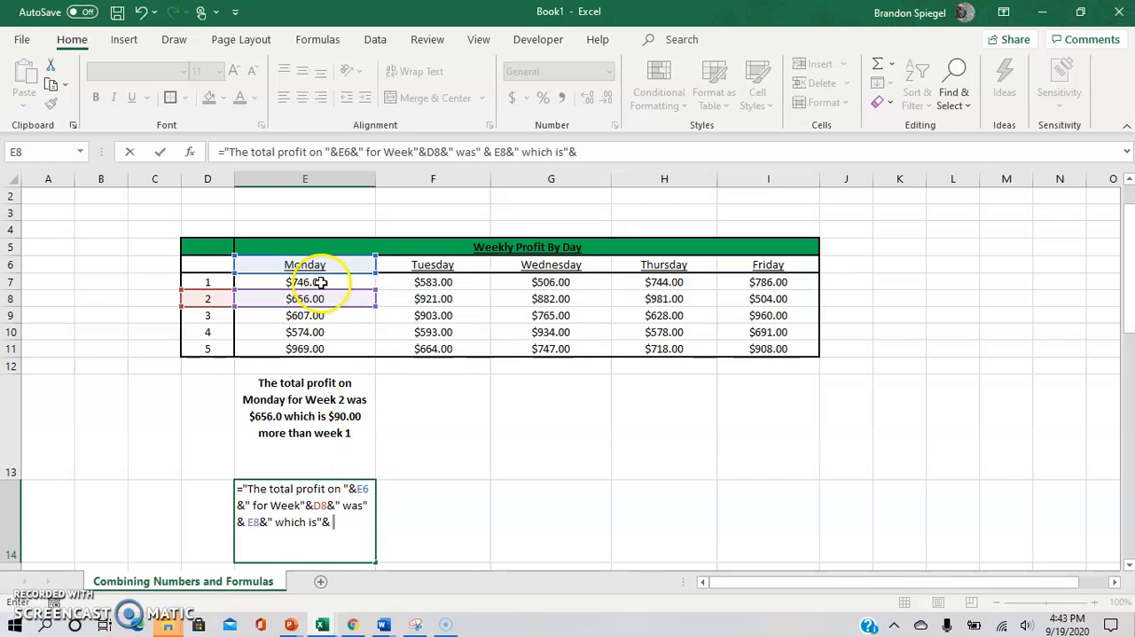
# Step: Append the profit difference E8-E9 to the E14 formula
pyautogui.click(301, 302)
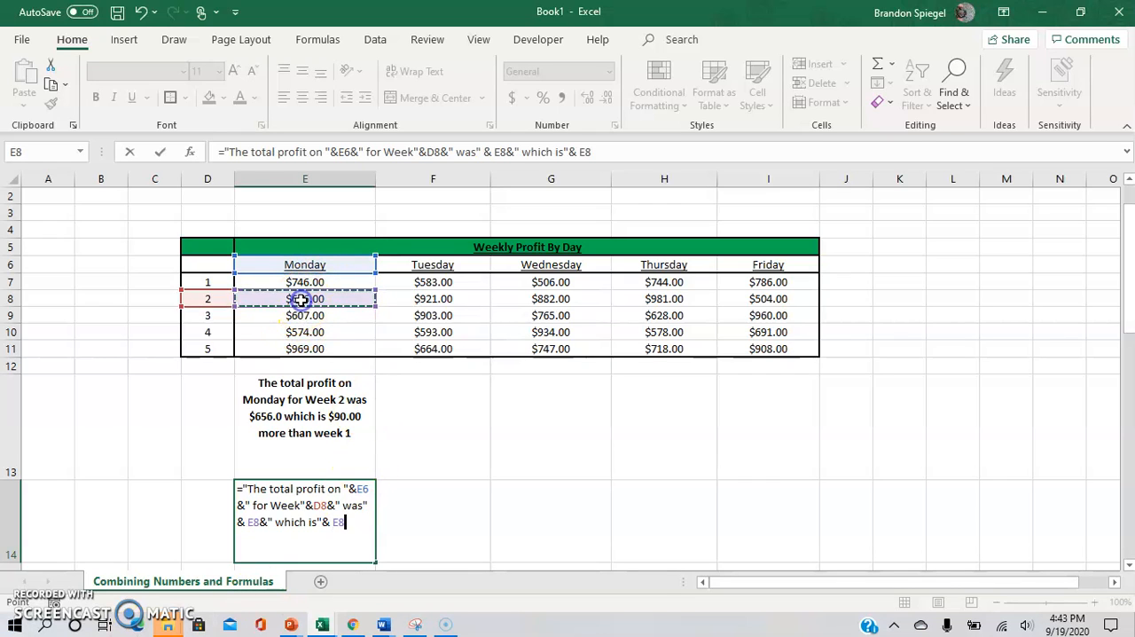
pyautogui.write('-')
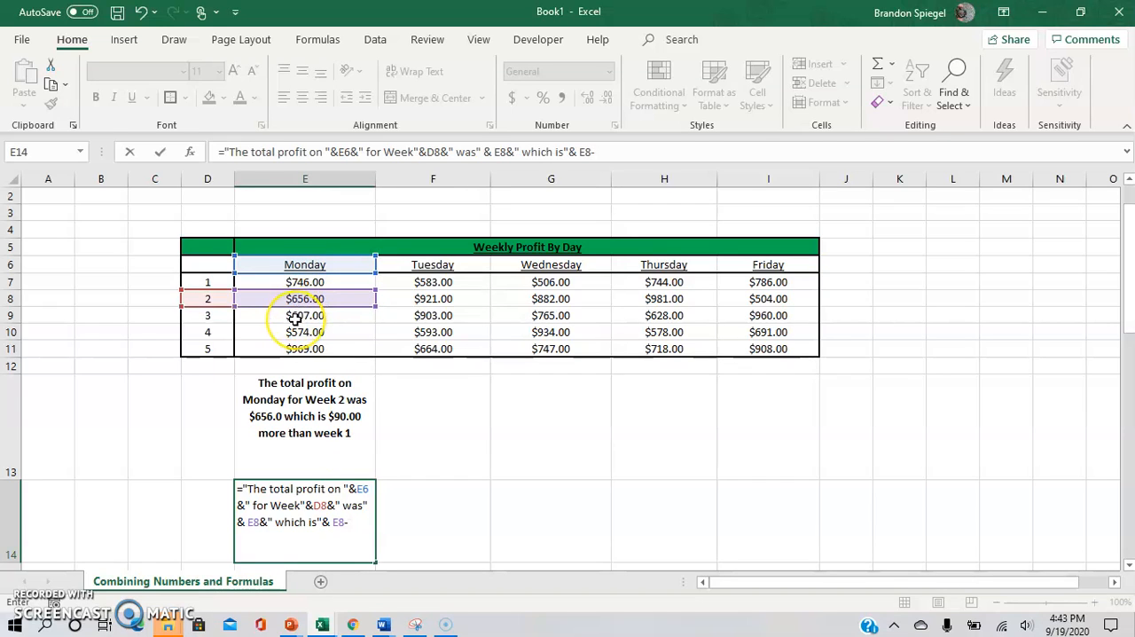
pyautogui.click(295, 317)
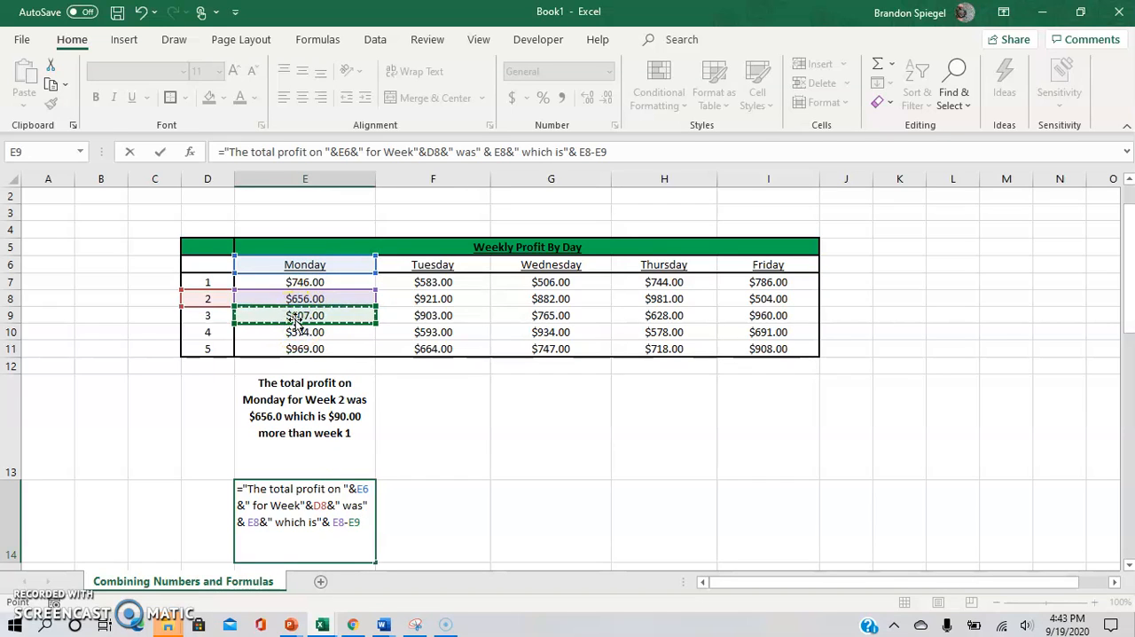
# Step: Append the text "more than week" and the week number from D7, and commit the E14 formula
pyautogui.write('&')
pyautogui.write('"more')
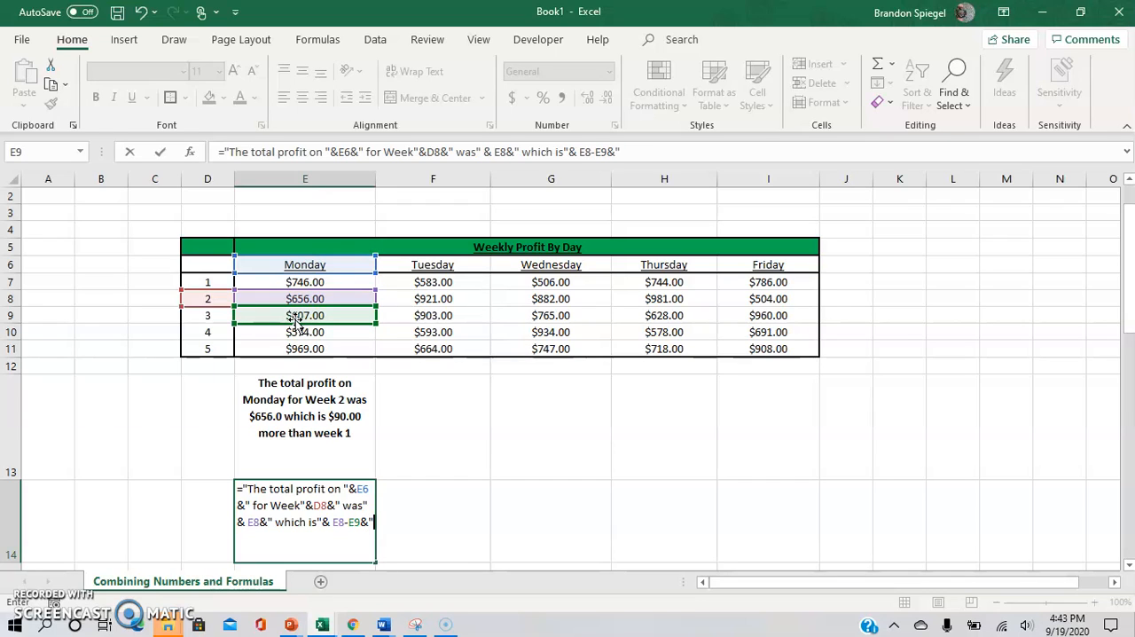
pyautogui.write(' than week"')
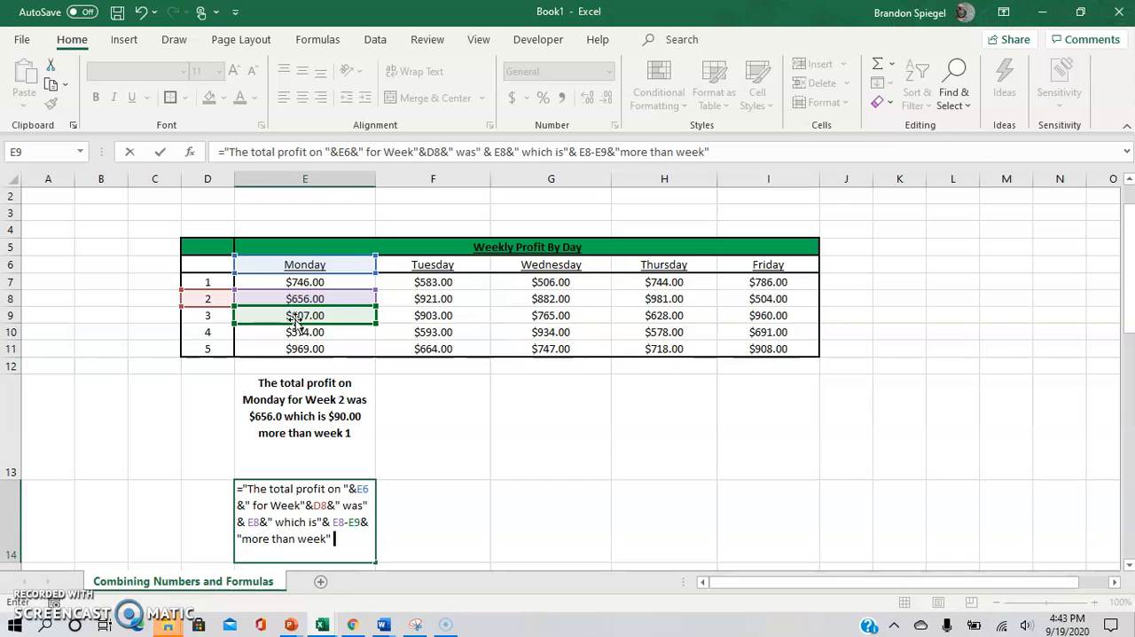
pyautogui.press('BackSpace')
pyautogui.write('&')
pyautogui.click(213, 281)
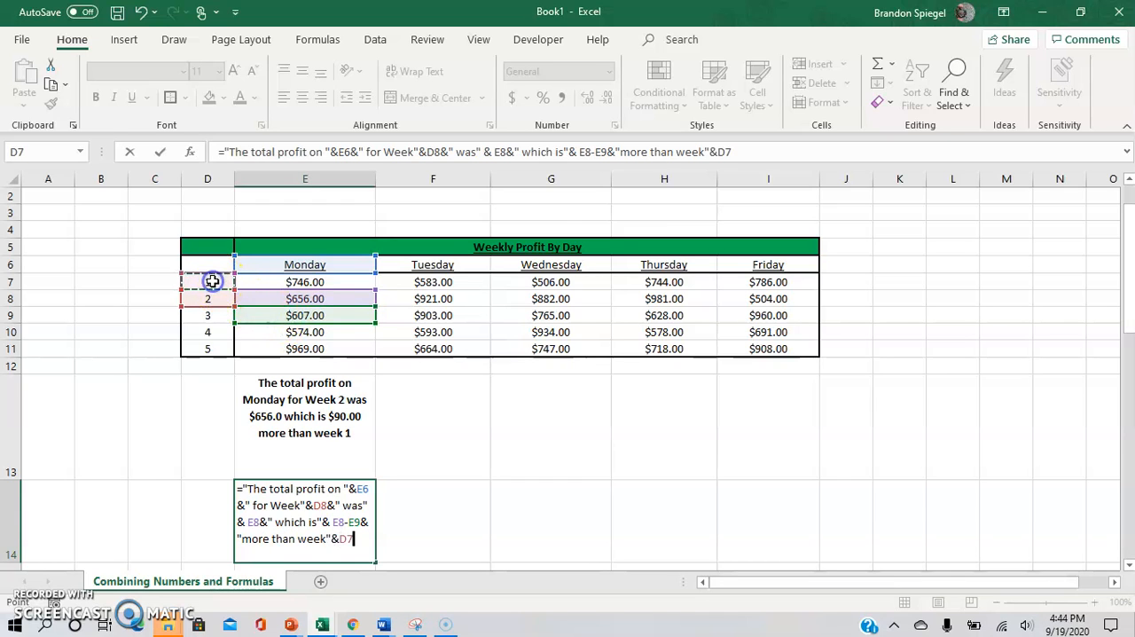
pyautogui.press('Return')
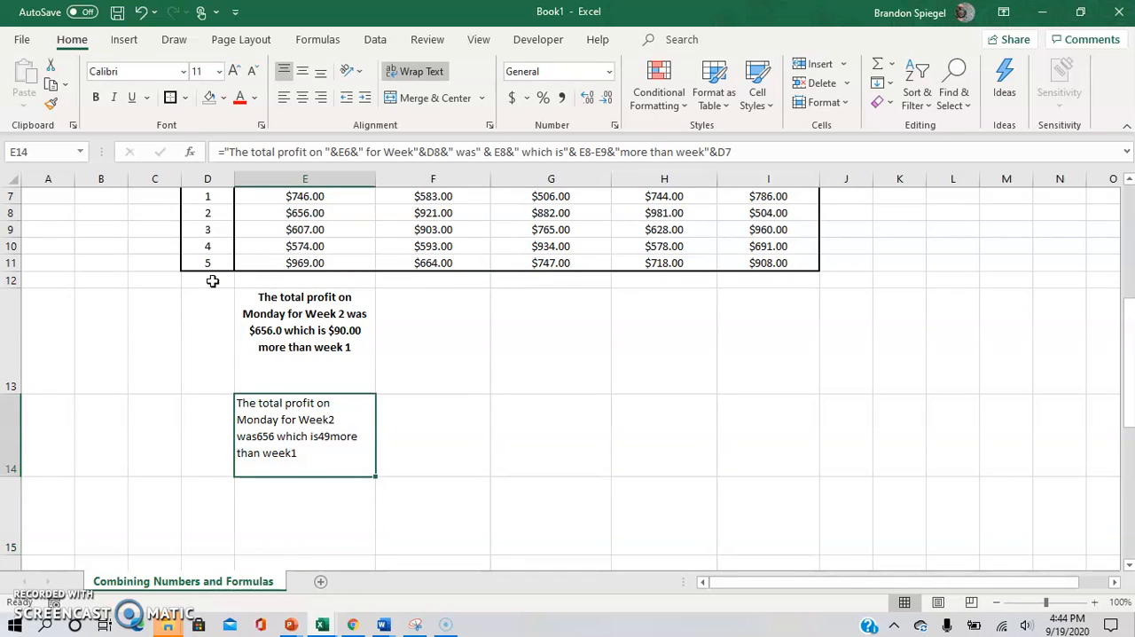
# Step: Reopen the E14 formula and add spaces around the D8 reference and after the text " for Week"
pyautogui.press('Up')
pyautogui.press('Down')
pyautogui.press('F2')
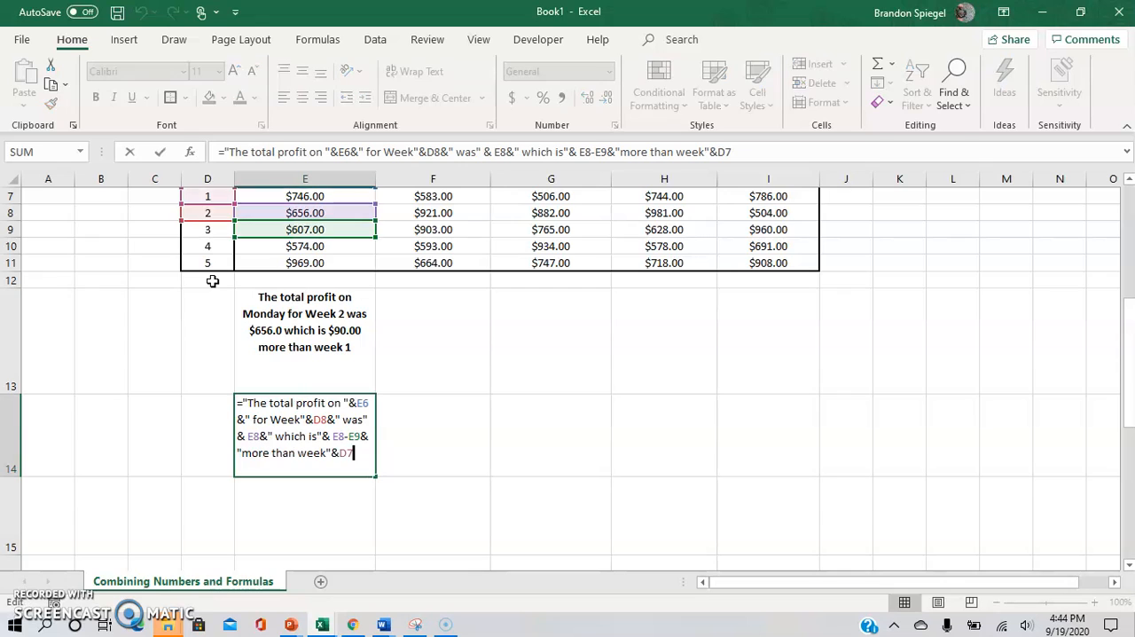
pyautogui.press('Up')
pyautogui.press('Up')
pyautogui.press('Left')
pyautogui.press('Left')
pyautogui.press('Left')
pyautogui.press('Left')
pyautogui.press('Left')
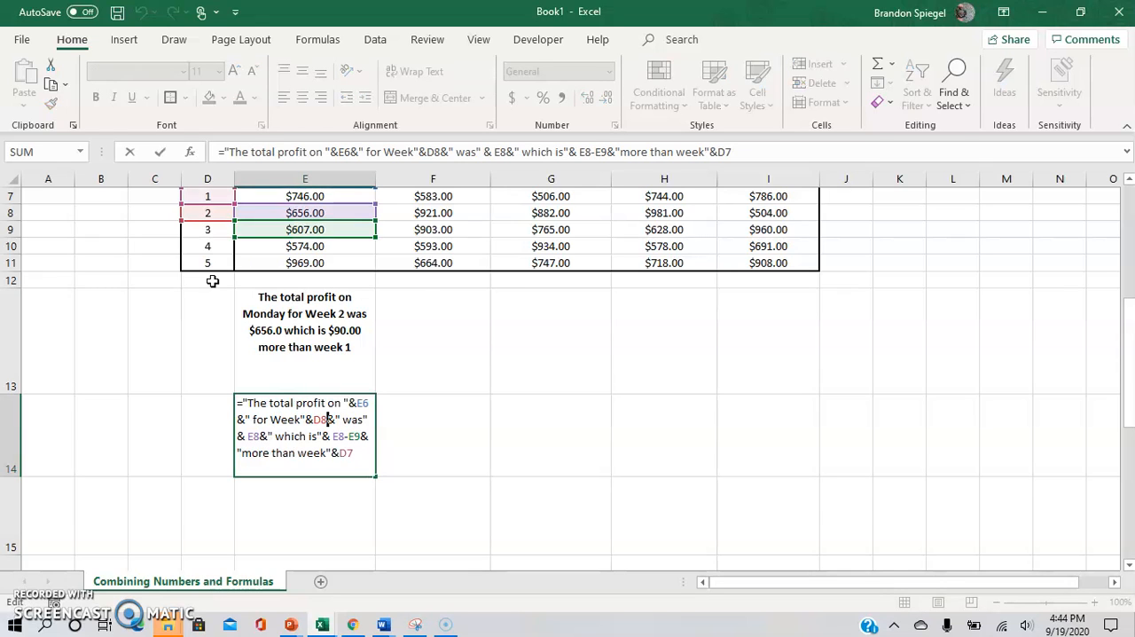
pyautogui.click(32, 605)
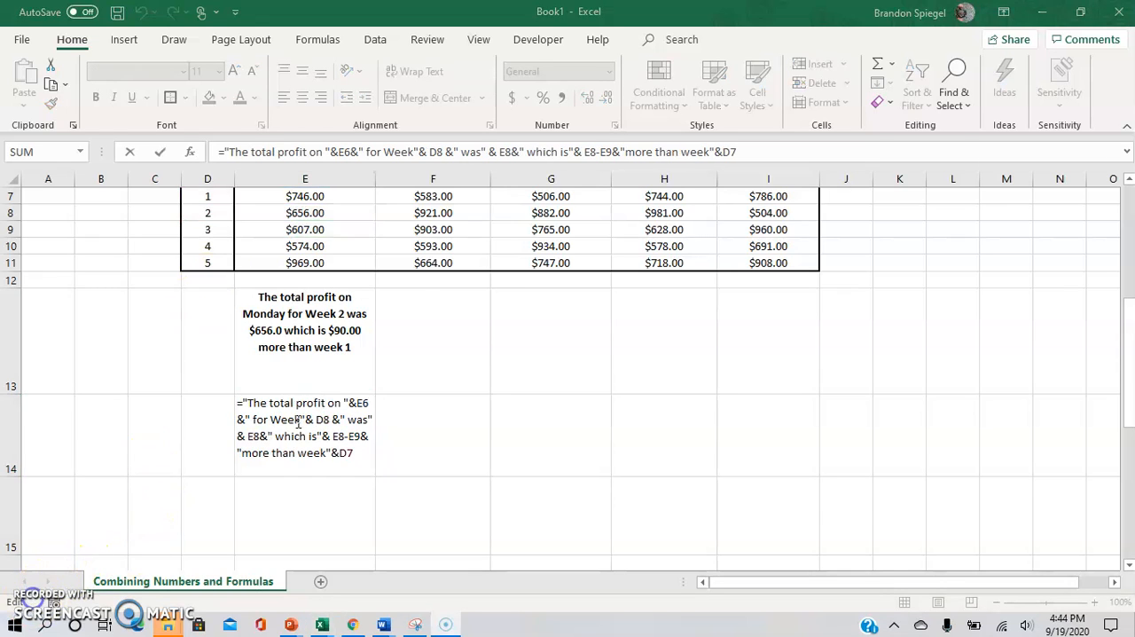
pyautogui.click(300, 421)
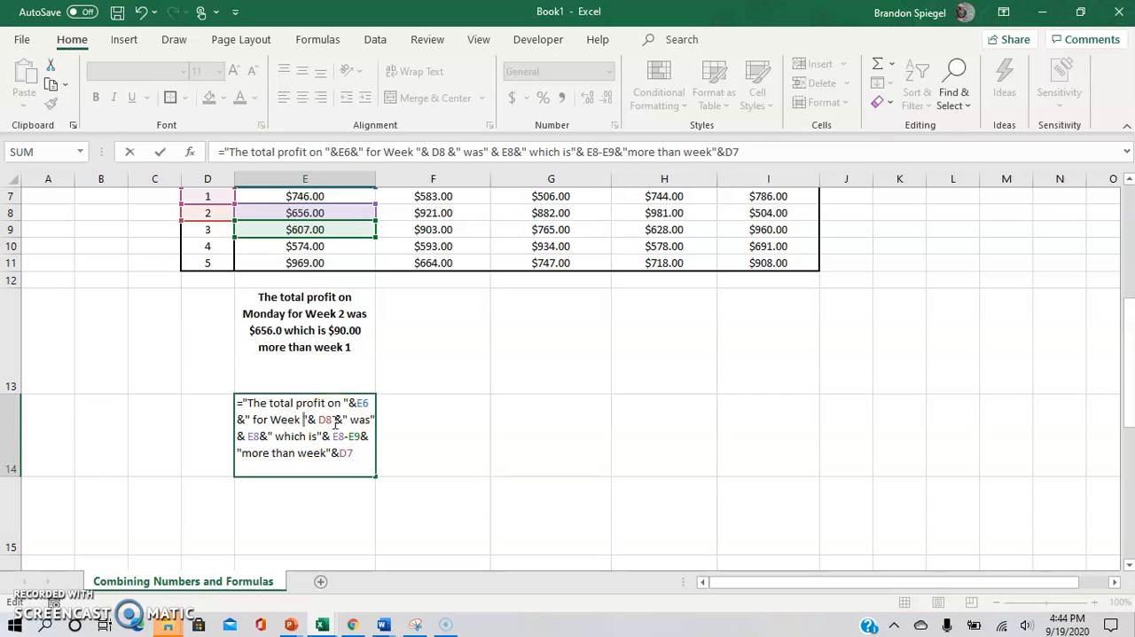
# Step: Add a trailing space to the texts " which is" and "more than week" in the E14 formula and commit it
pyautogui.press('Down')
pyautogui.press('Down')
pyautogui.press('Up')
pyautogui.press('Right')
pyautogui.press('Right')
pyautogui.press('Down')
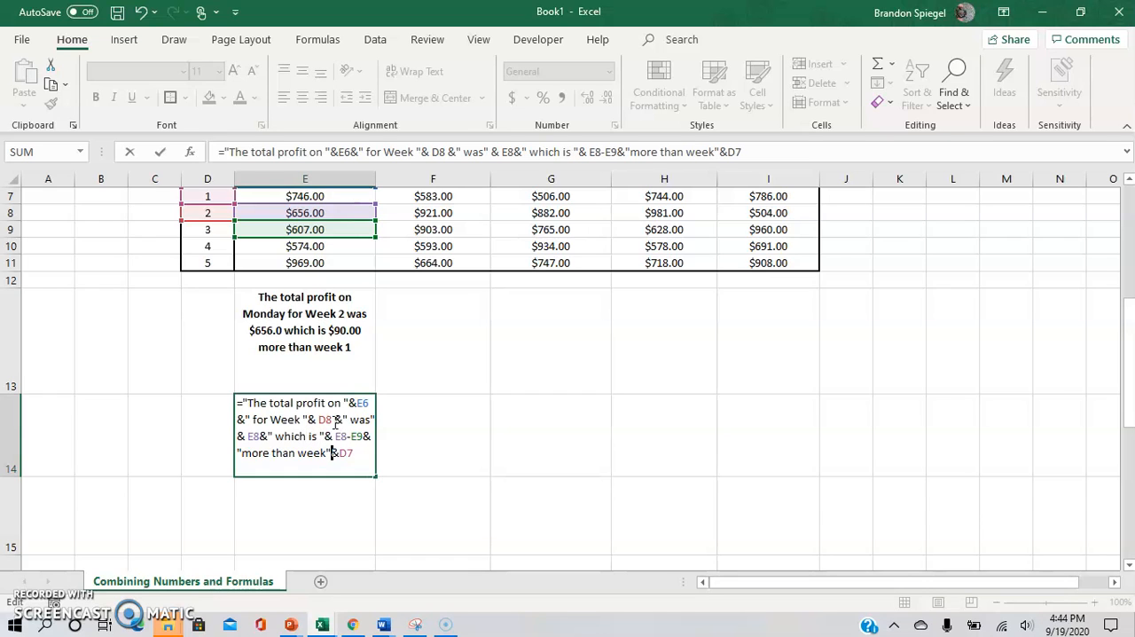
pyautogui.press('Return')
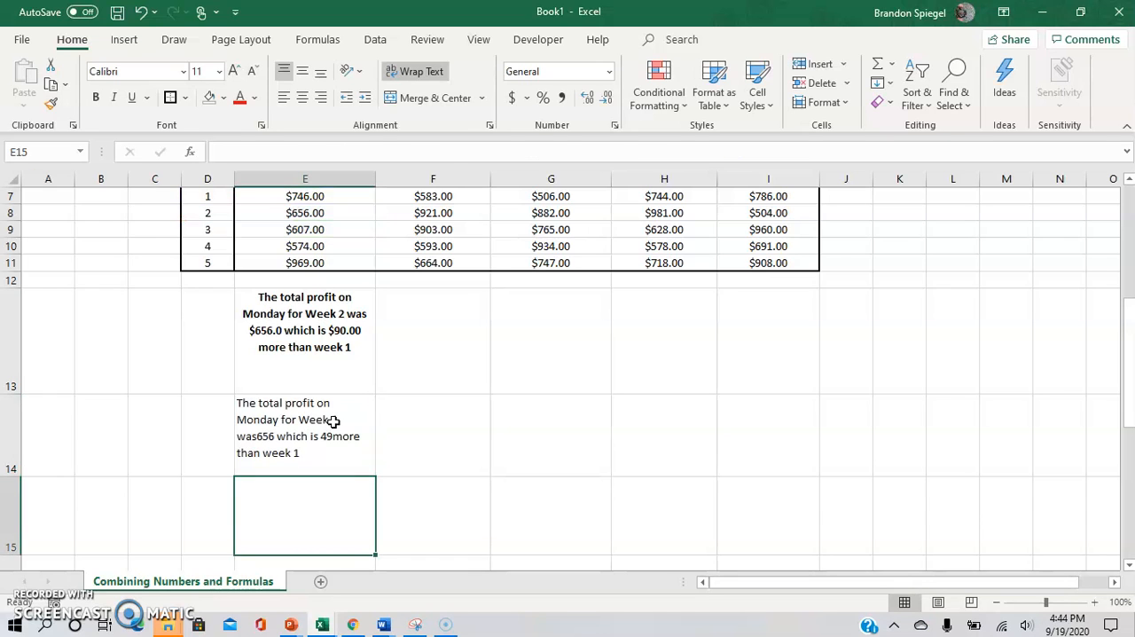
# Step: Add a space after "was" and before "more than week" in the E14 formula
pyautogui.press('Up')
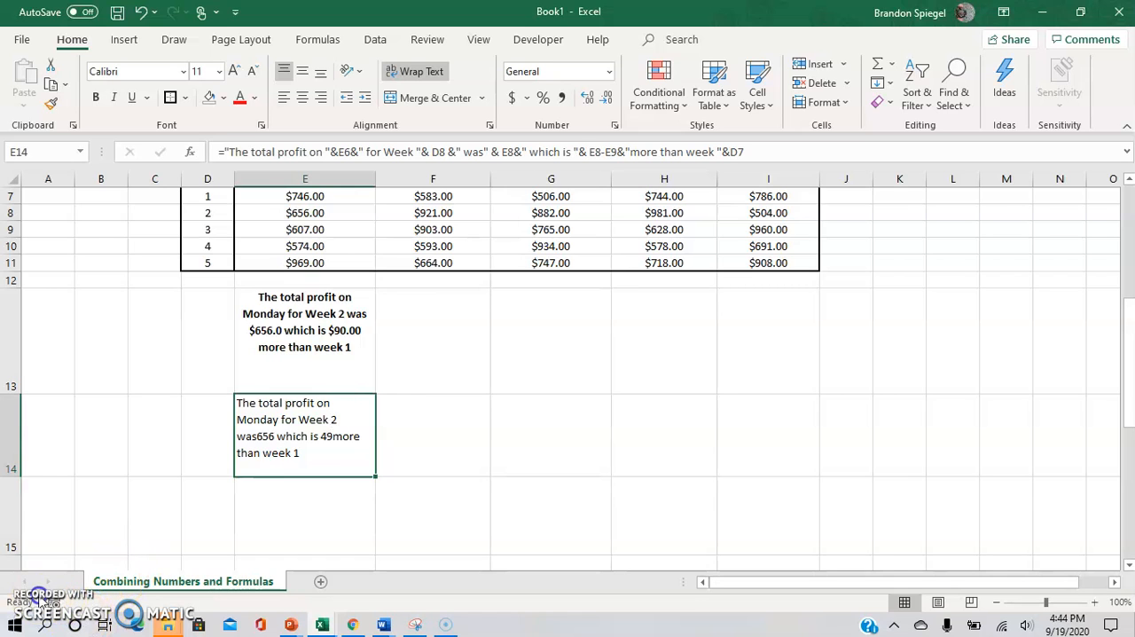
pyautogui.press('Return')
pyautogui.click(292, 423)
pyautogui.press('Up')
pyautogui.press('Up')
pyautogui.press('Up')
pyautogui.press('Up')
pyautogui.press('Up')
pyautogui.press('Up')
pyautogui.press('Up')
pyautogui.press('Up')
pyautogui.press('Up')
pyautogui.press('Up')
pyautogui.press('Down')
pyautogui.press('Down')
pyautogui.press('Up')
pyautogui.press('Up')
pyautogui.press('Up')
pyautogui.press('Down')
pyautogui.press('Down')
pyautogui.press('Down')
pyautogui.press('Down')
pyautogui.press('Down')
pyautogui.press('Down')
pyautogui.press('Down')
pyautogui.press('Down')
pyautogui.press('Down')
pyautogui.press('Down')
pyautogui.press('Down')
pyautogui.press('Down')
pyautogui.press('Up')
pyautogui.press('Up')
pyautogui.press('Up')
pyautogui.press('Up')
pyautogui.press('Up')
pyautogui.press('Up')
pyautogui.press('Up')
pyautogui.press('Up')
pyautogui.press('Up')
pyautogui.press('Up')
pyautogui.press('Up')
pyautogui.press('Up')
pyautogui.press('Up')
pyautogui.press('Up')
# Step: Wrap the joined E8 reference in the E14 formula in a TEXT function with the format "$0.00"
pyautogui.click(304, 489)
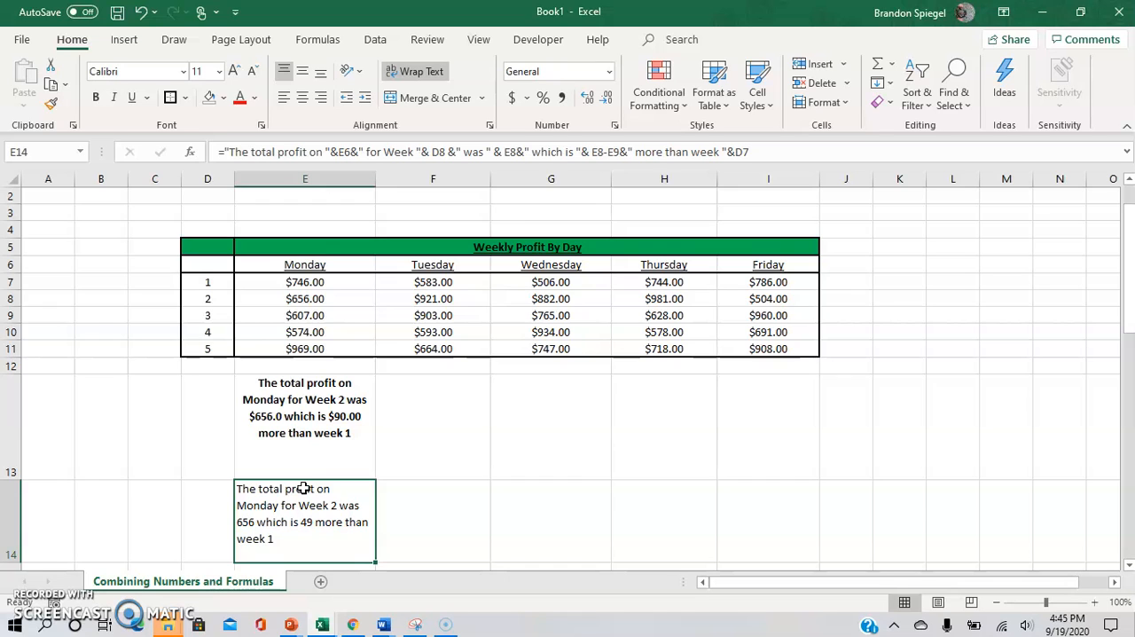
pyautogui.doubleClick(303, 488)
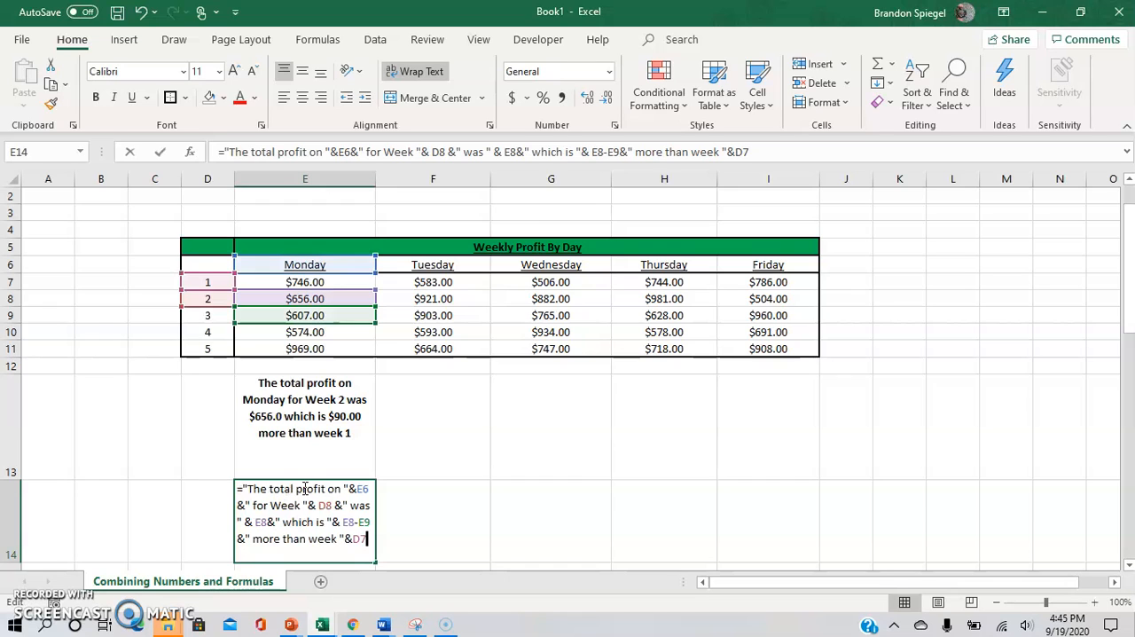
pyautogui.click(257, 521)
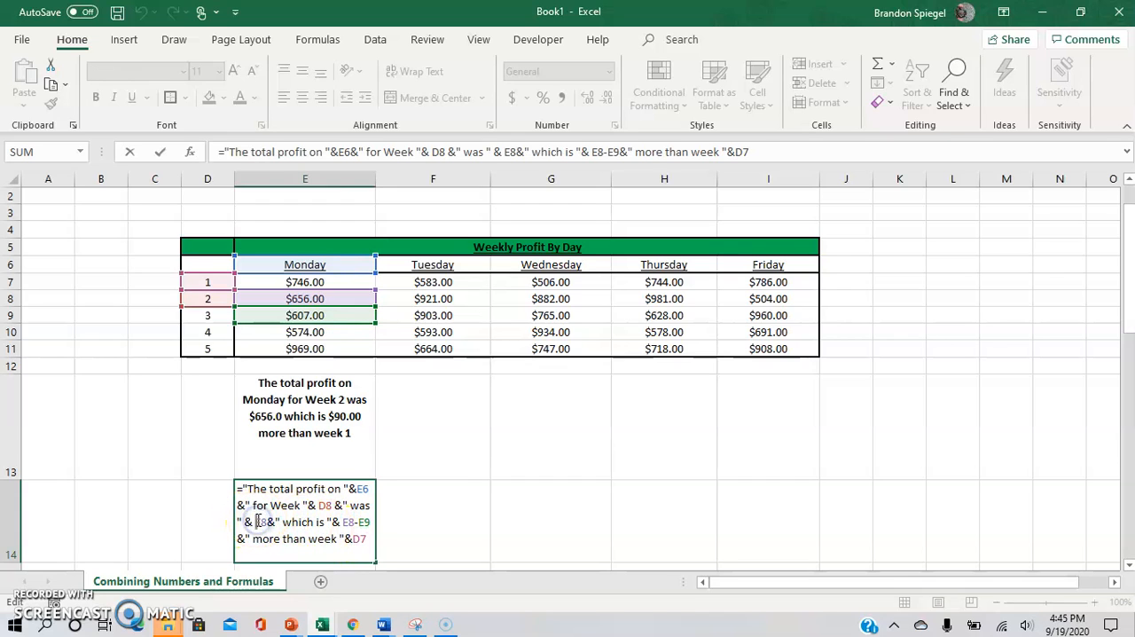
pyautogui.write('text')
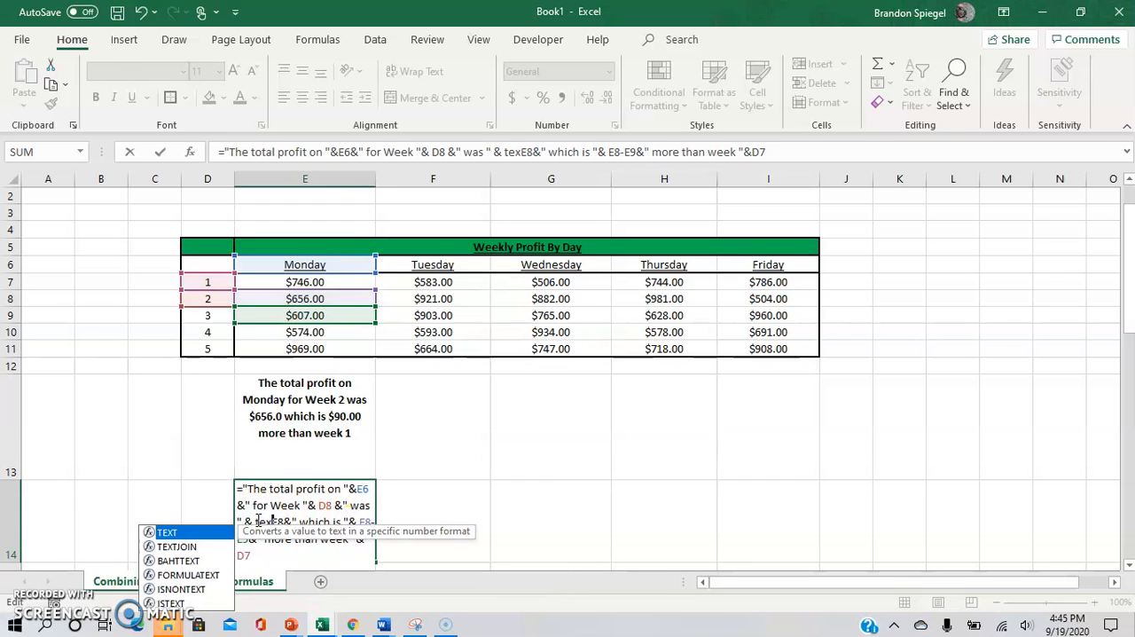
pyautogui.write('(')
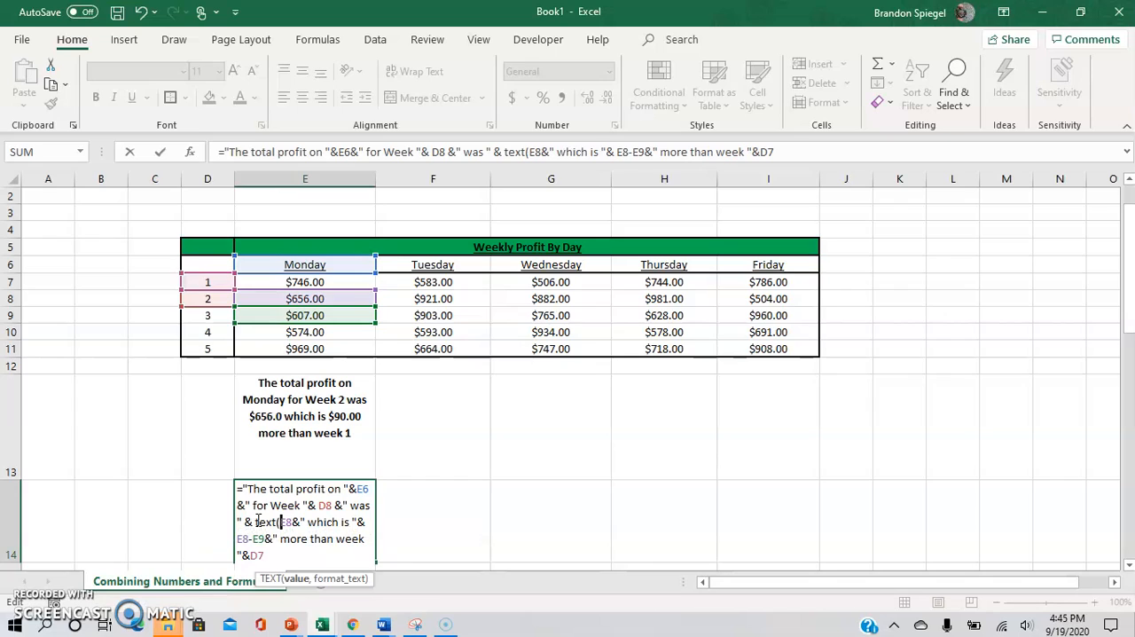
pyautogui.press('Right')
pyautogui.press('Right')
pyautogui.write(',"')
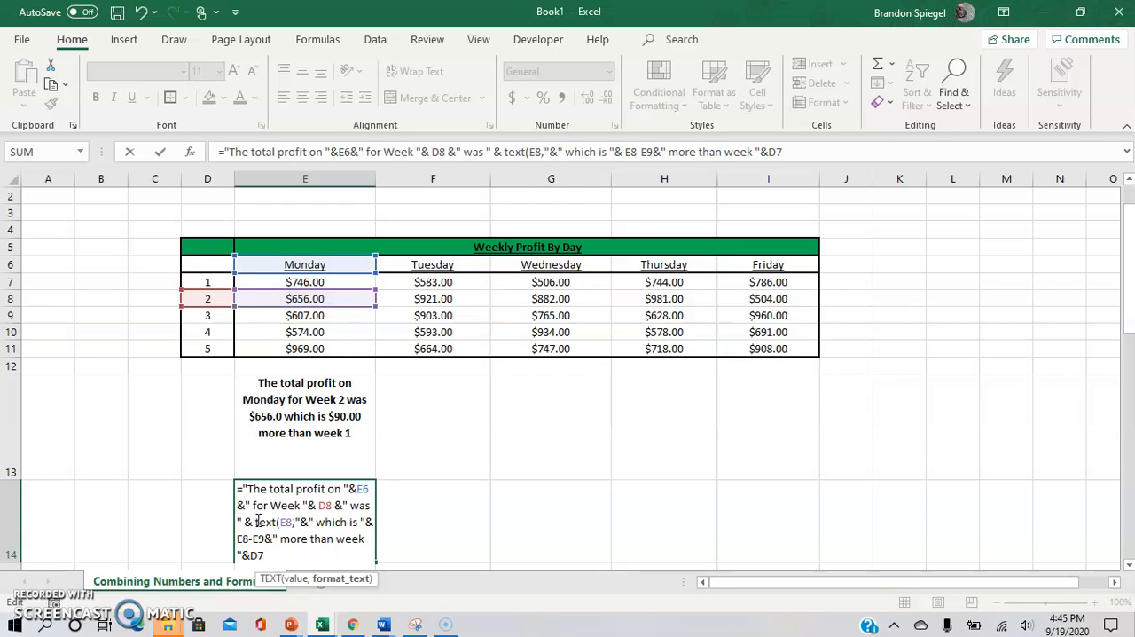
pyautogui.write('$0.00')
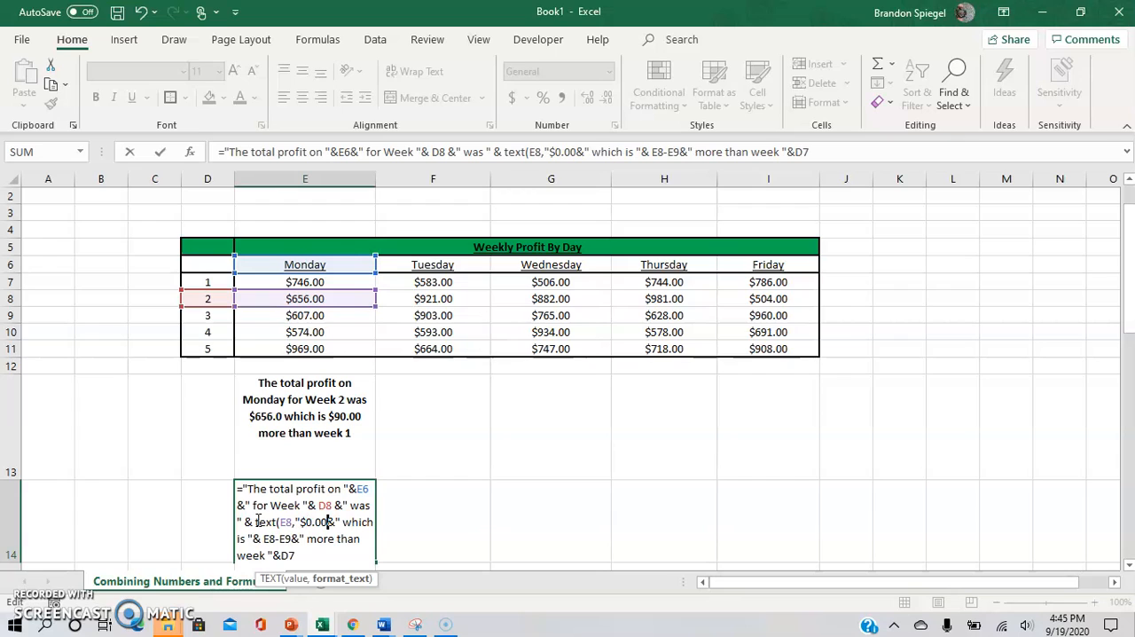
pyautogui.write('"')
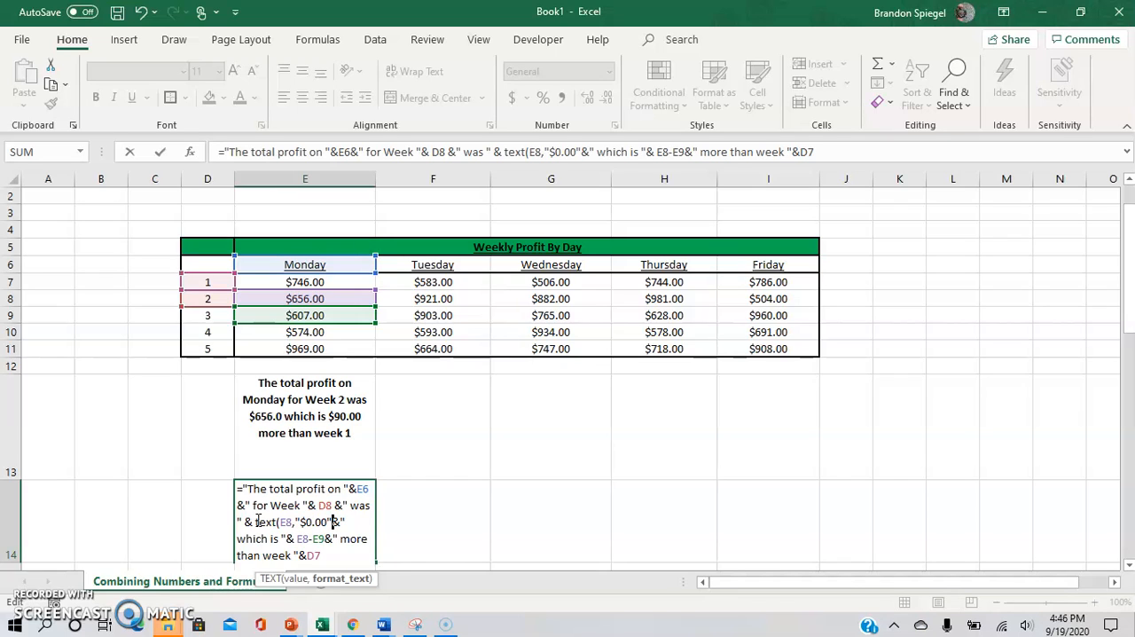
pyautogui.press('Left')
pyautogui.press('Left')
pyautogui.press('Left')
pyautogui.press('Left')
pyautogui.press('Left')
pyautogui.press('Left')
# Step: Insert the start of a TEXT function before the (E8-E9) calculation in the E14 formula
pyautogui.click(320, 452)
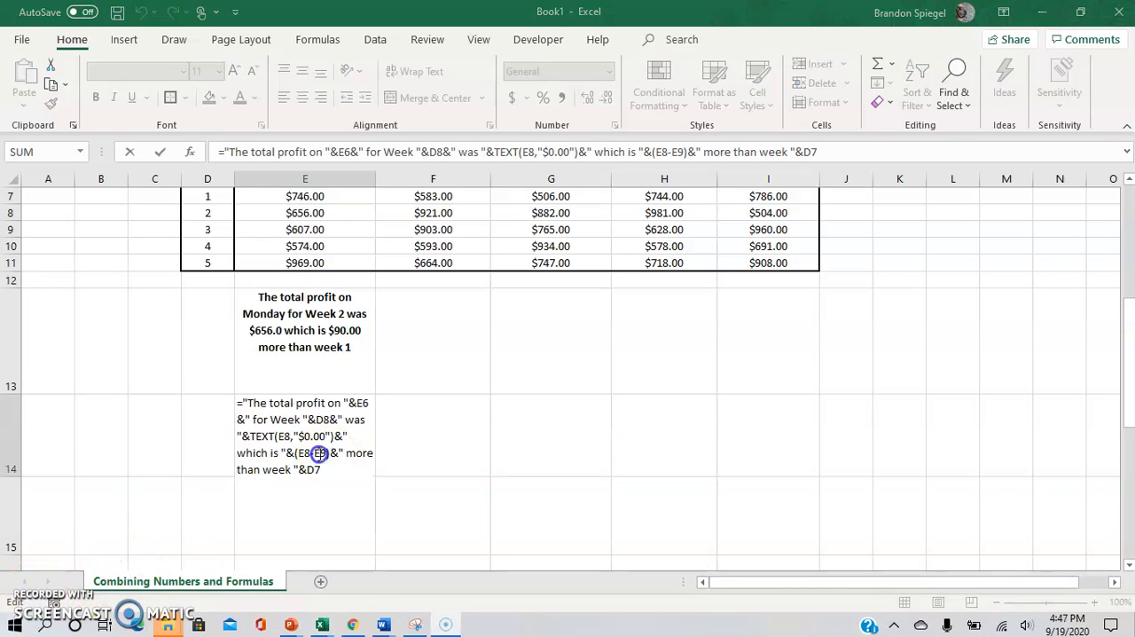
pyautogui.press('Left')
pyautogui.press('Left')
pyautogui.press('Left')
pyautogui.press('Left')
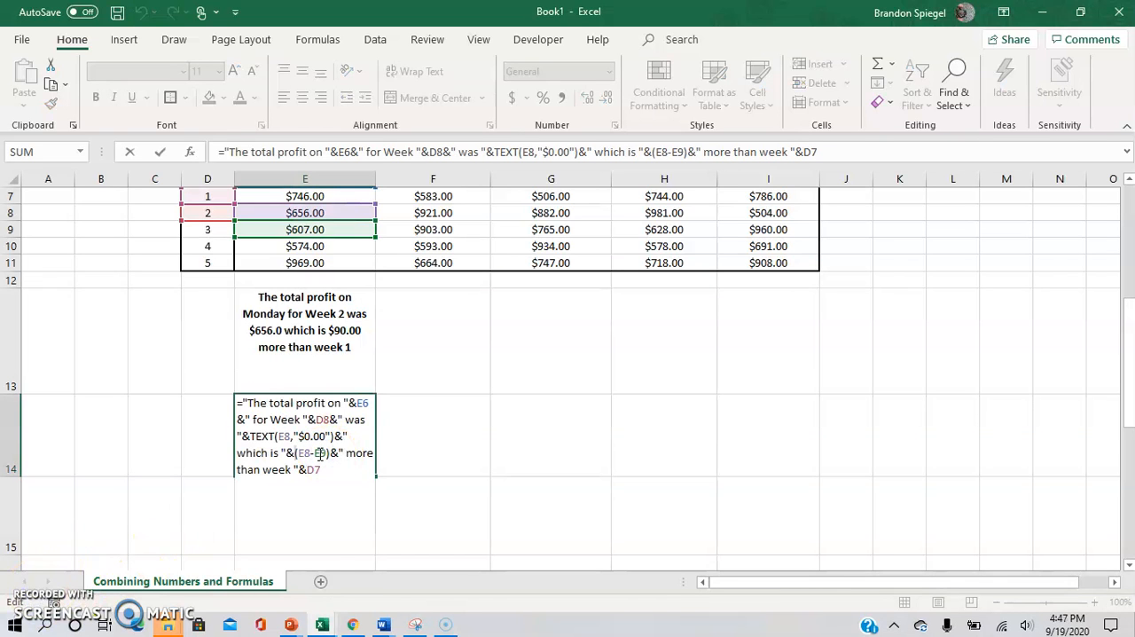
pyautogui.write('text(')
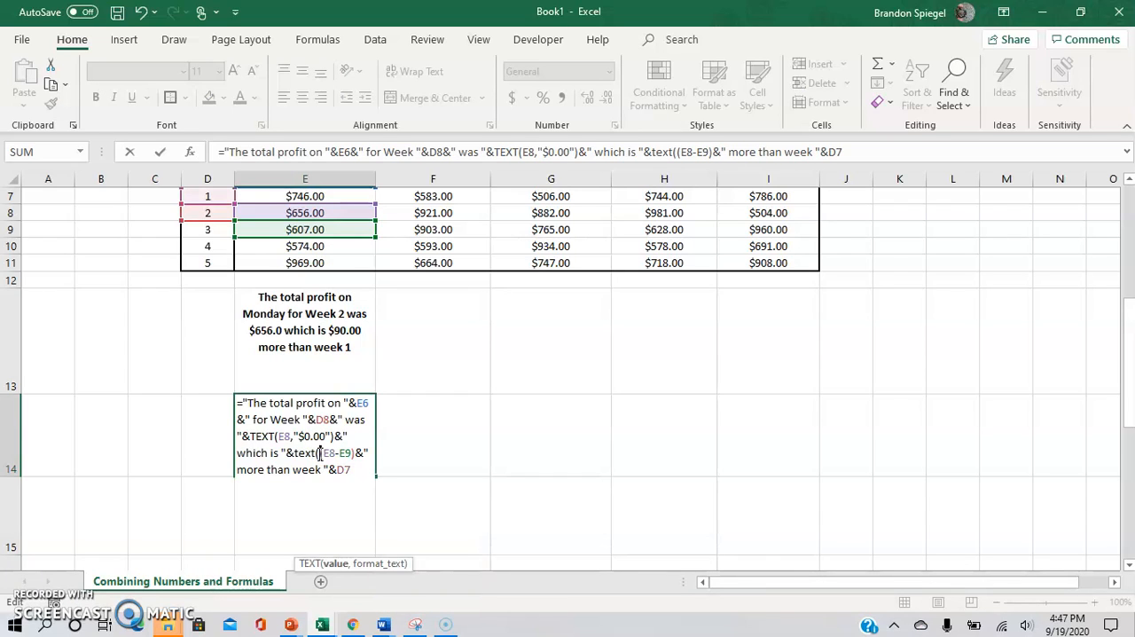
# Step: Complete the TEXT function around (E8-E9) with the format "$0.00" and commit the E14 formula
pyautogui.press('Right')
pyautogui.press('Right')
pyautogui.press('Right')
pyautogui.press('Right')
pyautogui.press('Right')
pyautogui.press('Left')
pyautogui.press('Left')
pyautogui.press('Left')
pyautogui.press('Left')
pyautogui.press('Right')
pyautogui.press('Right')
pyautogui.press('Right')
pyautogui.press('Right')
pyautogui.press('Right')
pyautogui.write(',"')
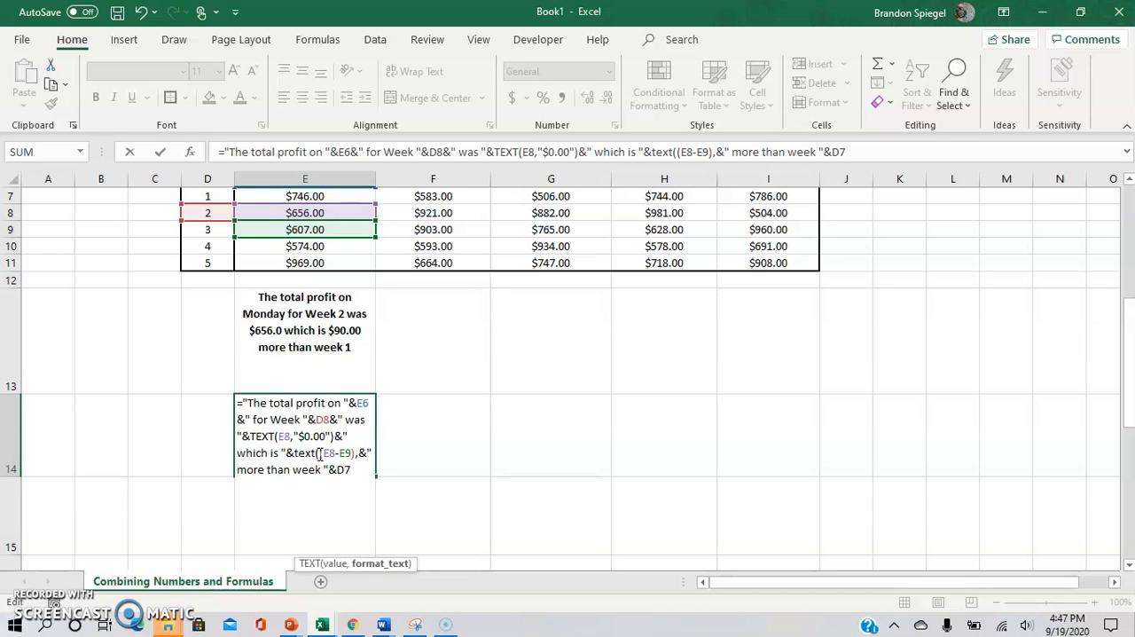
pyautogui.write('$0.00')
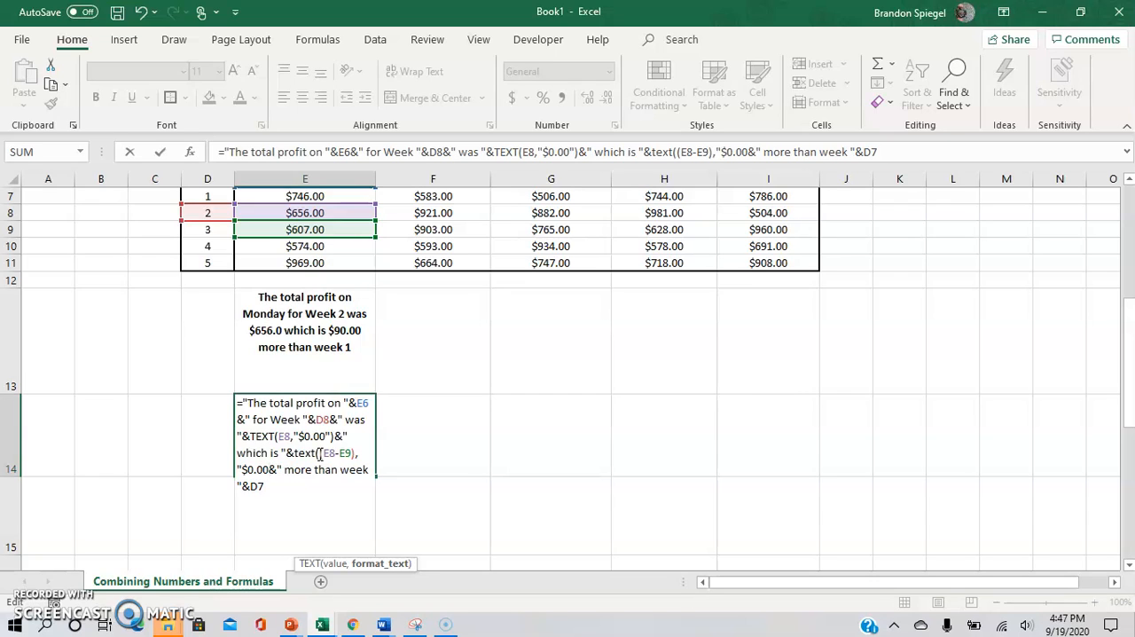
pyautogui.write('")')
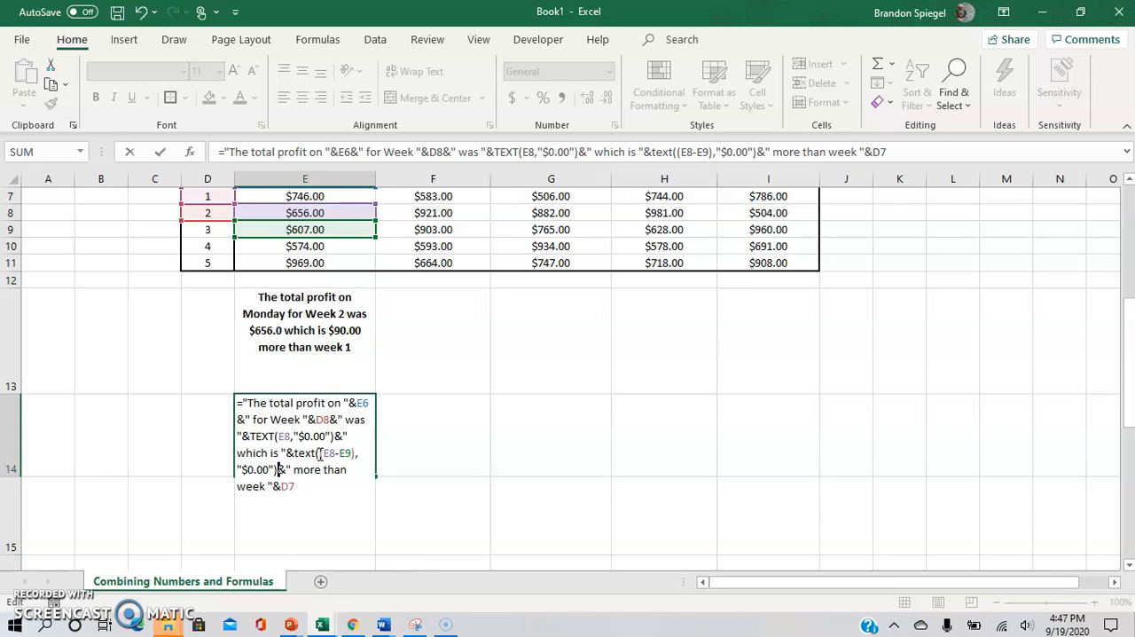
pyautogui.press('Return')
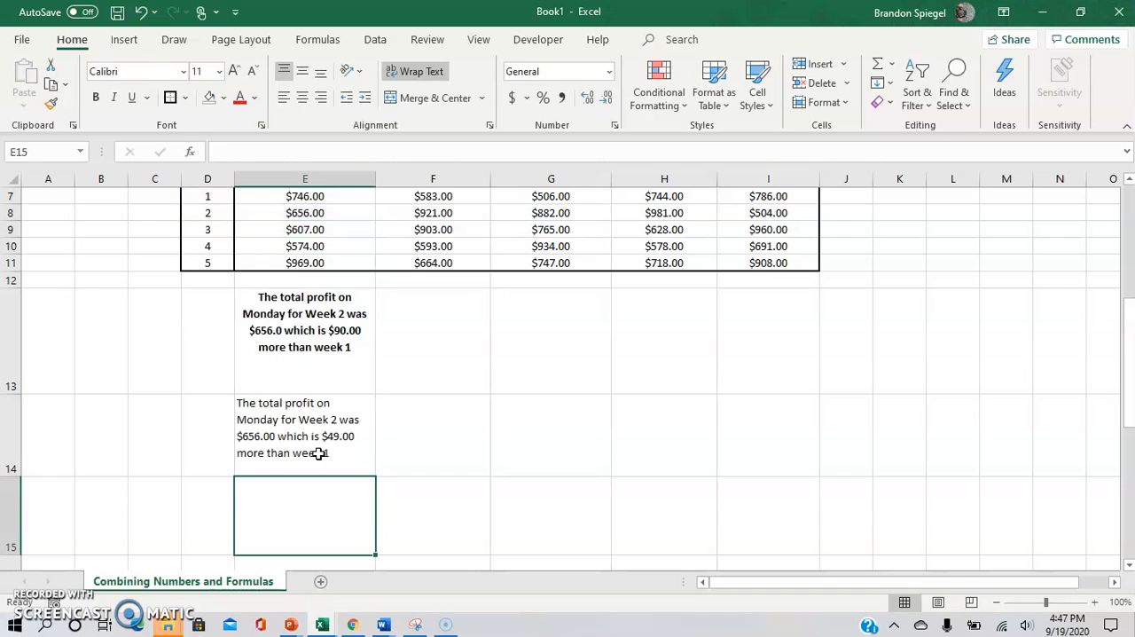
# Step: Make the sentence in E14 bold
pyautogui.click(318, 452)
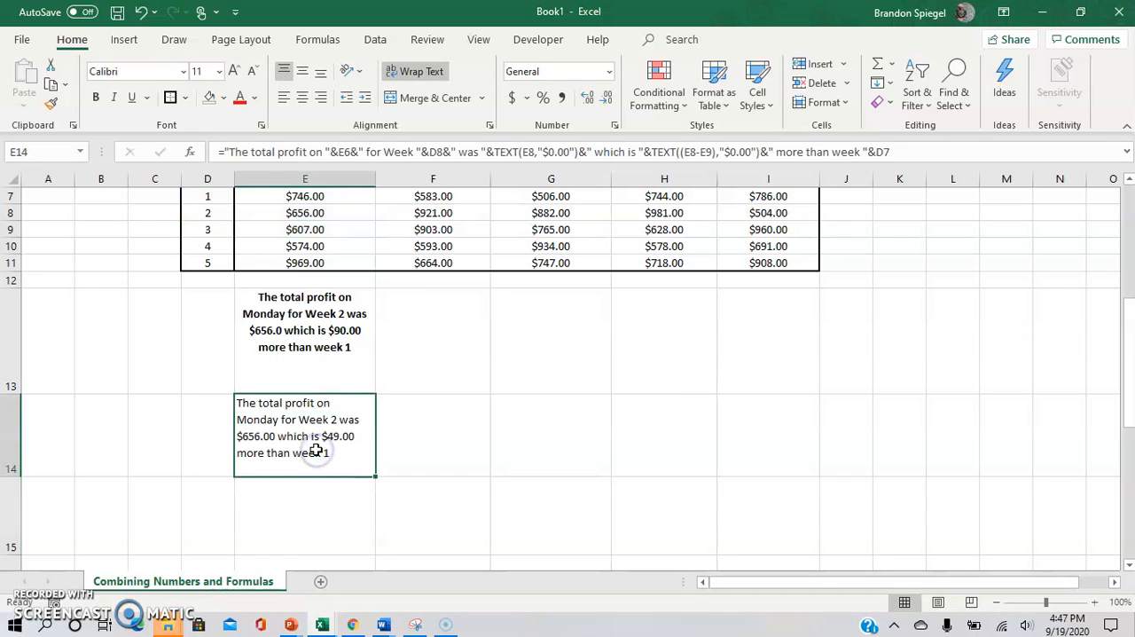
pyautogui.hotkey('ctrl', 'b')
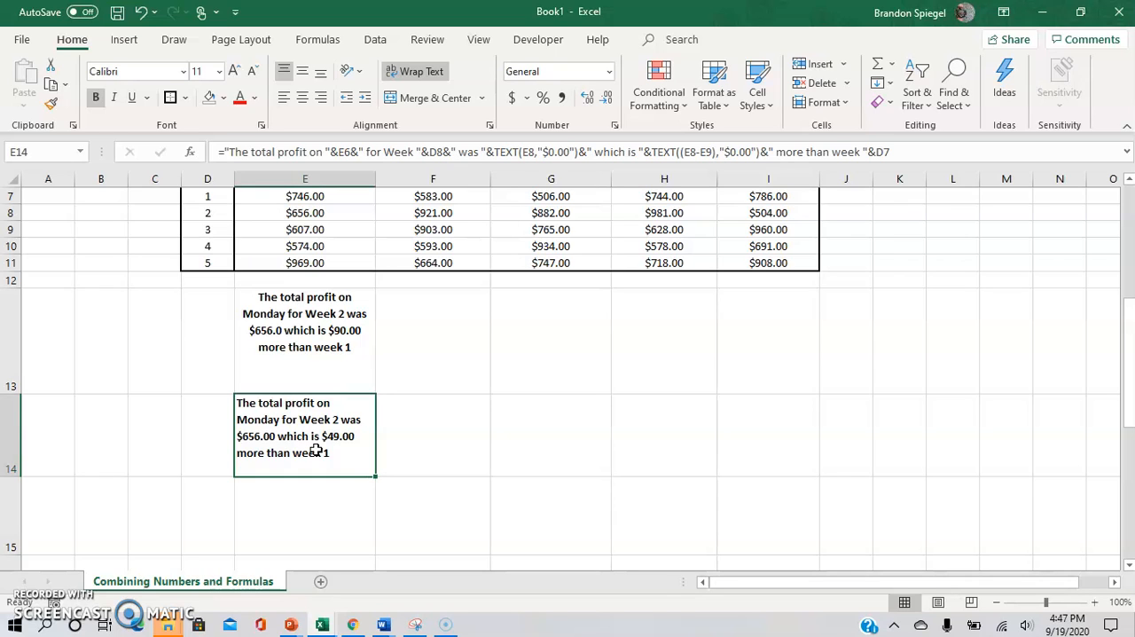
pyautogui.press('Up')
pyautogui.press('Up')
pyautogui.press('Up')
pyautogui.press('Up')
pyautogui.press('Up')
pyautogui.press('Up')
pyautogui.press('Up')
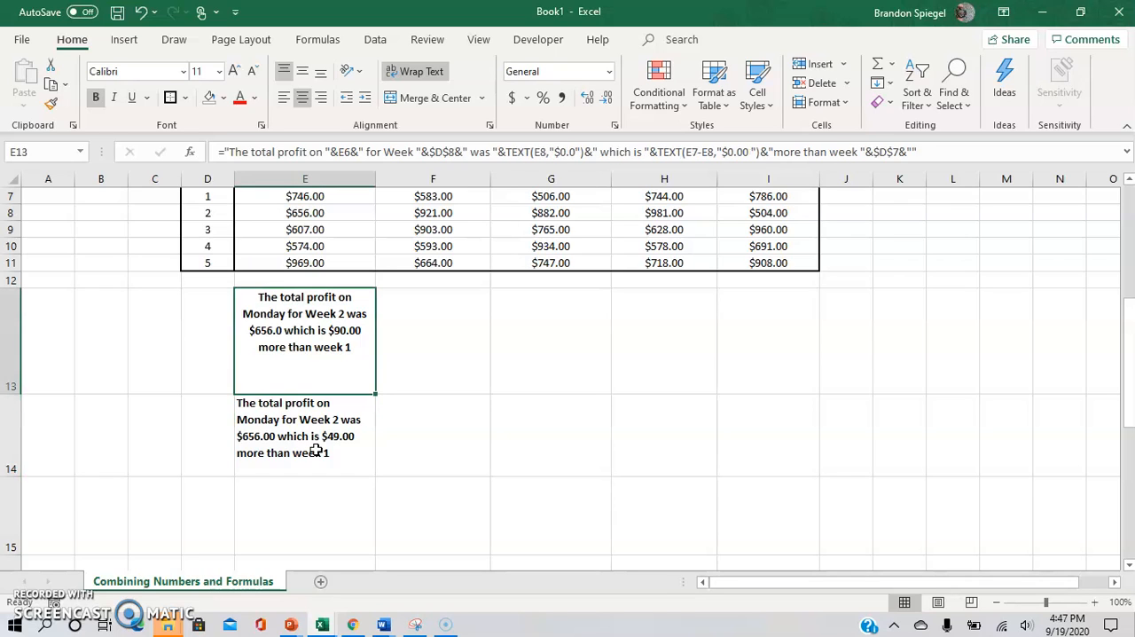
pyautogui.press('Down')
pyautogui.press('Down')
pyautogui.press('Down')
pyautogui.press('Down')
pyautogui.press('Down')
pyautogui.press('Down')
pyautogui.press('Down')
pyautogui.press('Up')
pyautogui.press('Up')
pyautogui.press('Up')
pyautogui.press('Up')
pyautogui.press('Up')
pyautogui.press('Up')
pyautogui.press('Up')
pyautogui.press('Up')
pyautogui.press('Up')
pyautogui.press('Up')
pyautogui.press('Up')
pyautogui.press('Up')
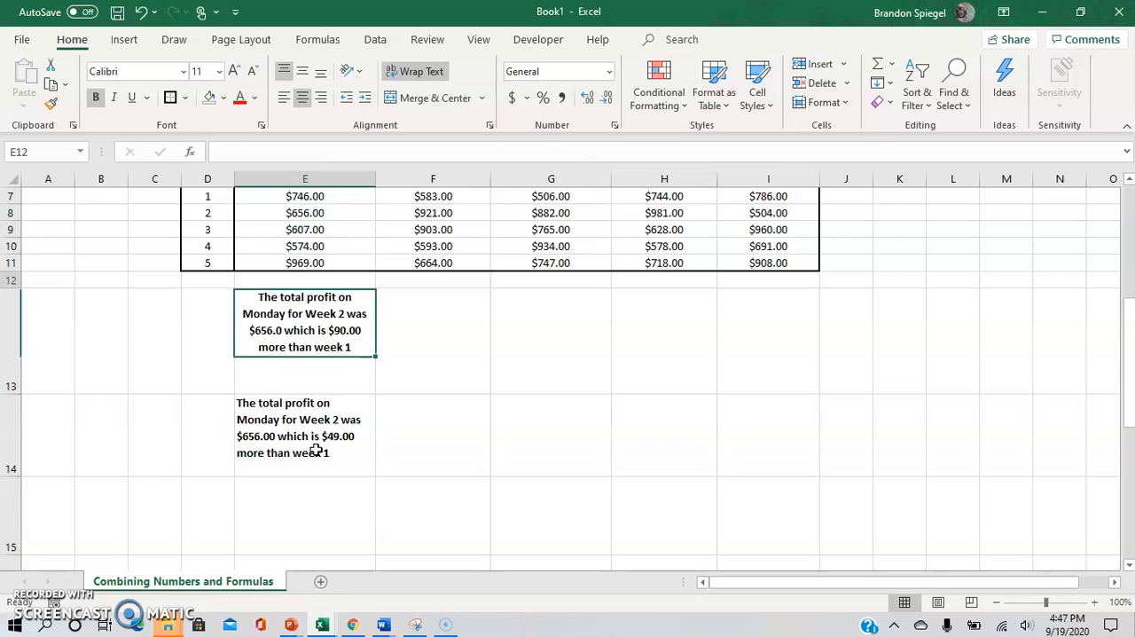
# Step: Copy the E14 formula into F14 and G14 for the Tuesday and Wednesday columns
pyautogui.press('Down')
pyautogui.press('Down')
pyautogui.press('Down')
pyautogui.press('Down')
pyautogui.press('Down')
pyautogui.press('Down')
pyautogui.press('Down')
pyautogui.press('Down')
pyautogui.press('Down')
pyautogui.press('Down')
pyautogui.press('Down')
pyautogui.press('Down')
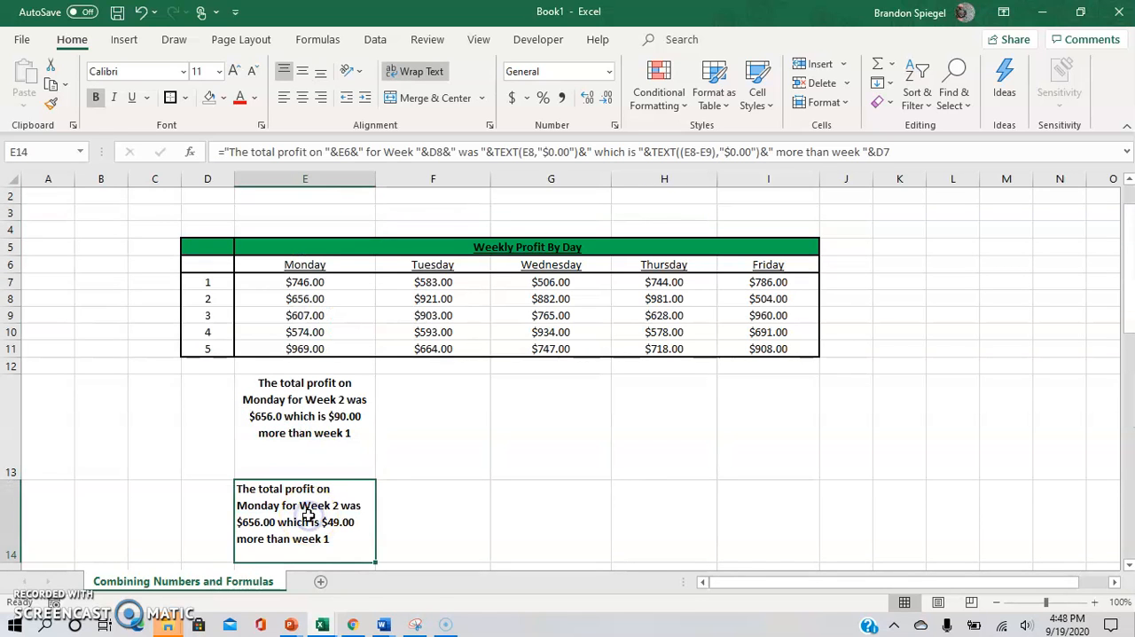
pyautogui.hotkey('ctrl', 'c')
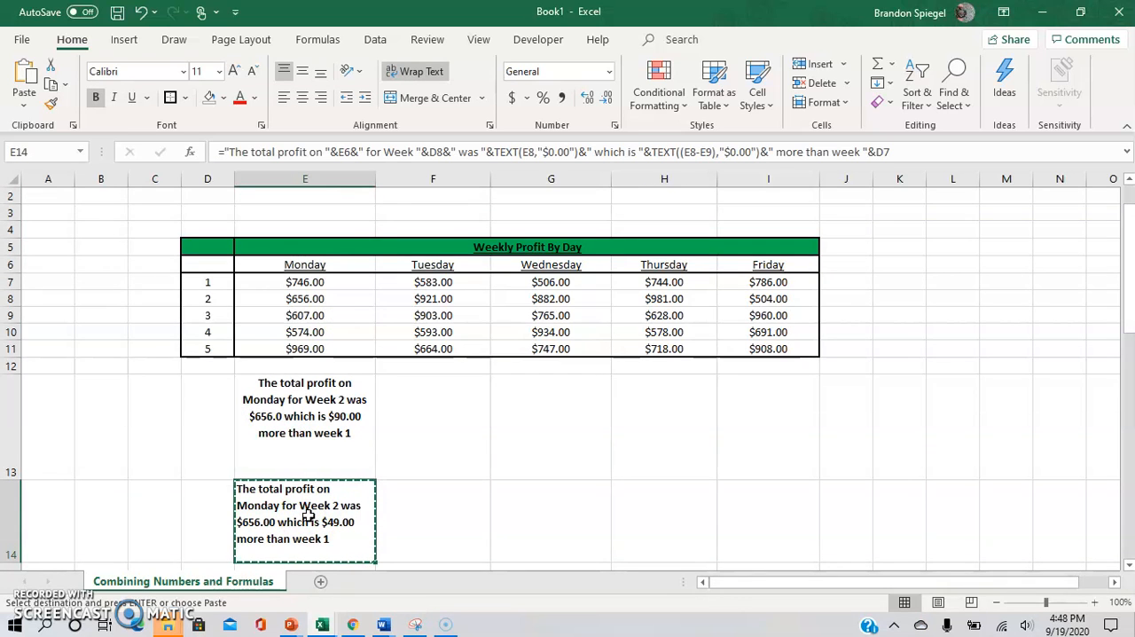
pyautogui.press('Right')
pyautogui.hotkey('ctrl', 'v')
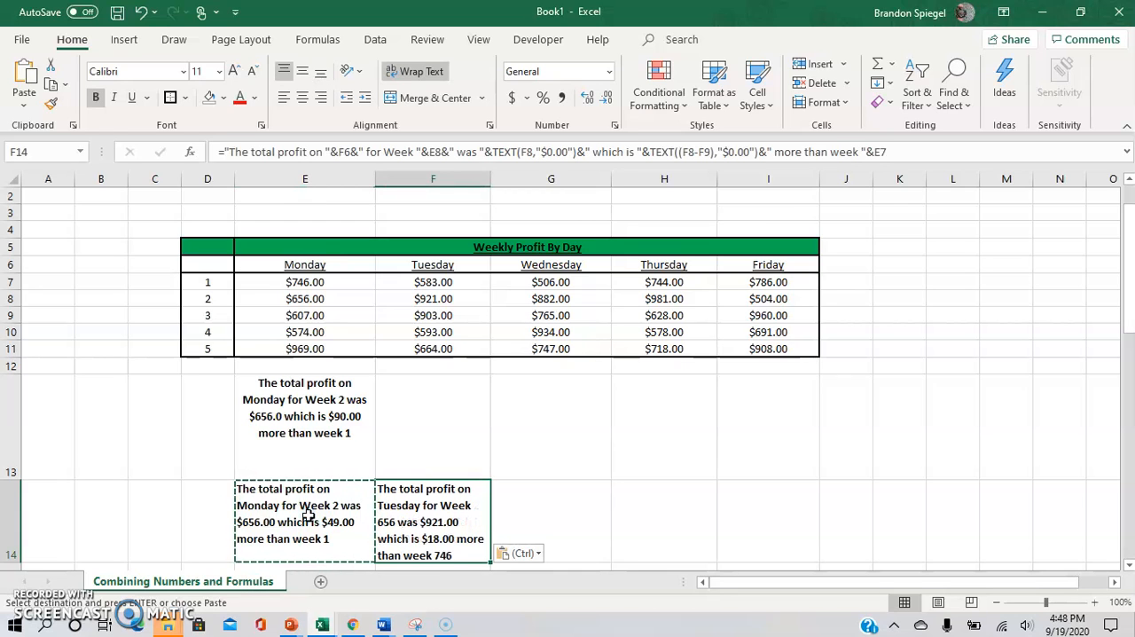
pyautogui.click(444, 487)
pyautogui.press('Right')
pyautogui.hotkey('ctrl', 'v')
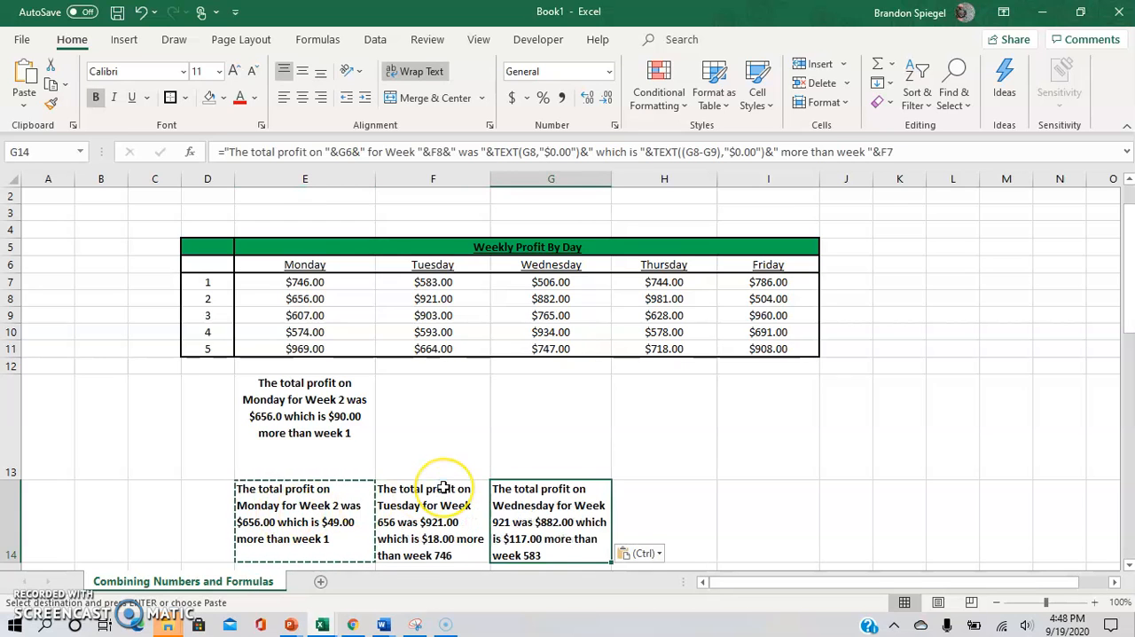
# Step: Paste the copied E14 formula into E15 below it
pyautogui.press('Right')
pyautogui.press('Left')
pyautogui.press('Down')
pyautogui.press('Down')
pyautogui.press('Up')
pyautogui.press('Left')
pyautogui.press('Left')
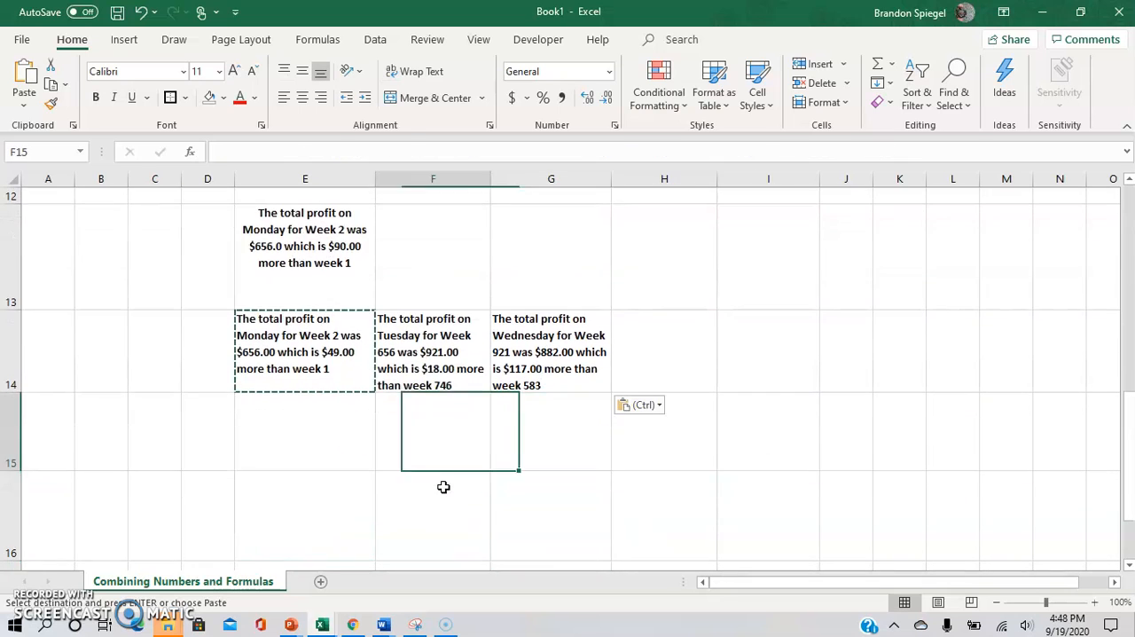
pyautogui.press('Up')
pyautogui.press('Up')
pyautogui.press('Down')
pyautogui.press('Down')
pyautogui.hotkey('ctrl', 'v')
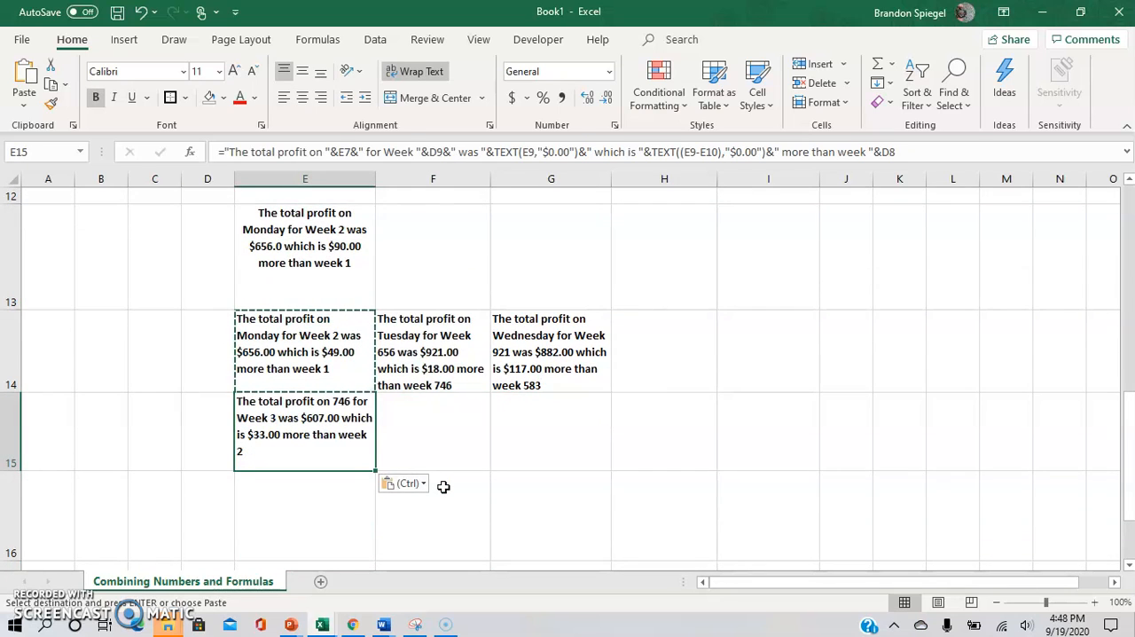
# Step: Make the D8 week reference in the E14 formula absolute as $D$8 and commit the formula
pyautogui.scroll(1, 267, 420)
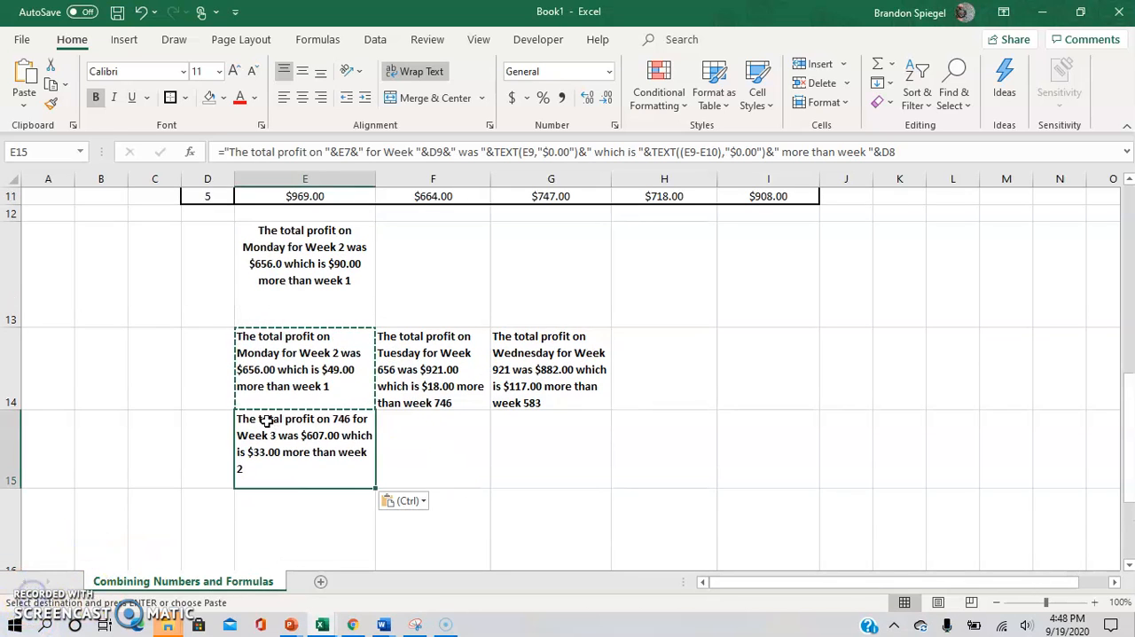
pyautogui.press('Up')
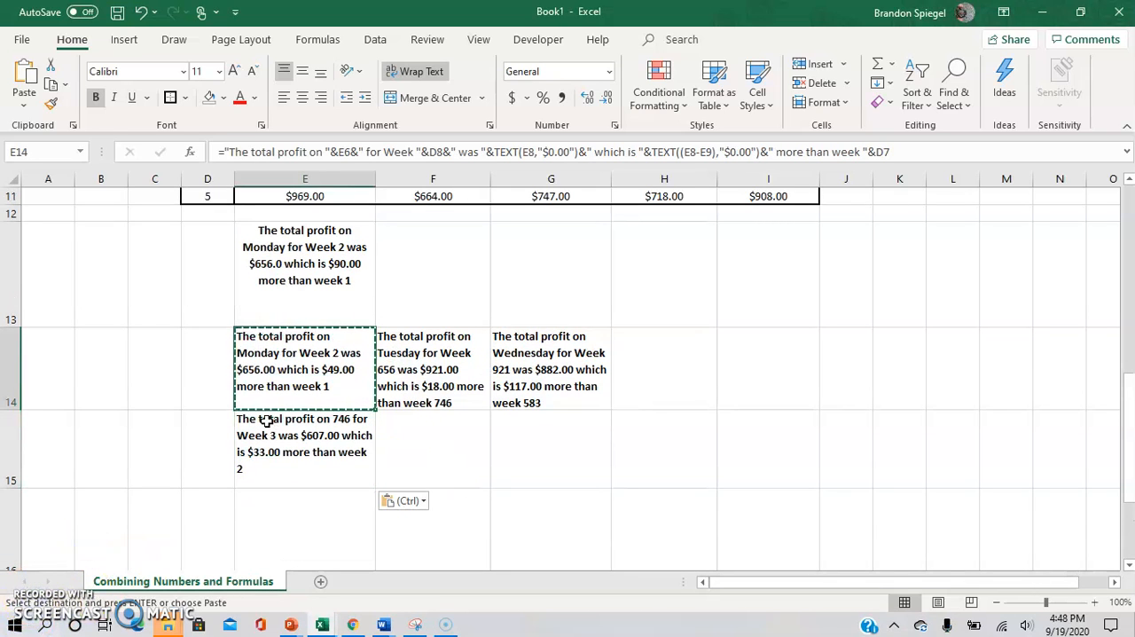
pyautogui.write('2')
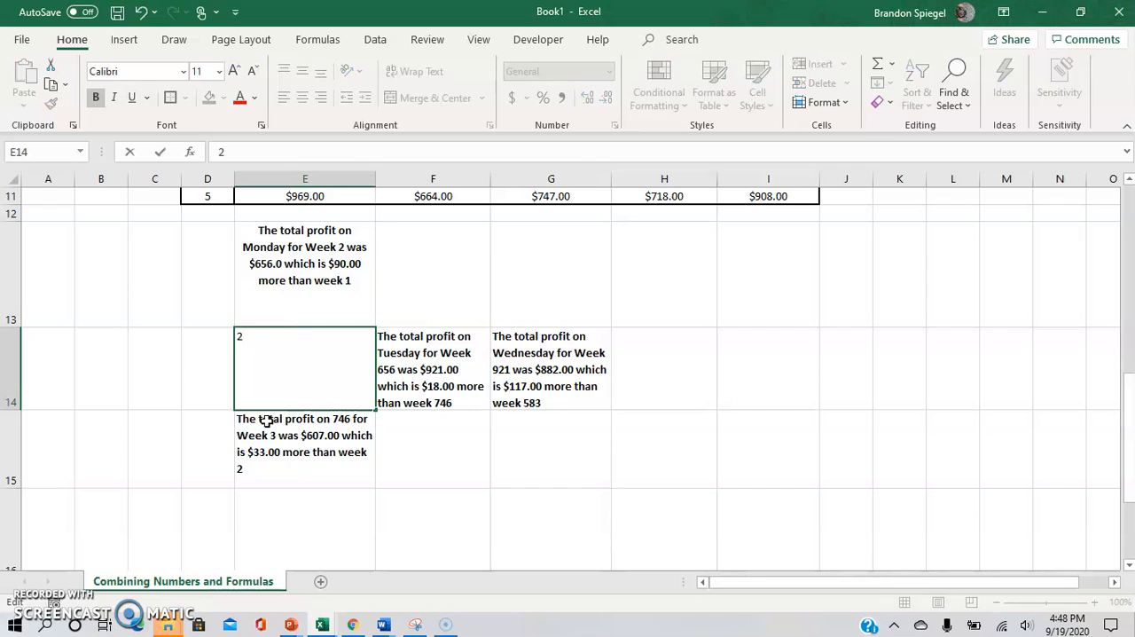
pyautogui.press('Escape')
pyautogui.press('F2')
pyautogui.press('Up')
pyautogui.press('Up')
pyautogui.press('Up')
pyautogui.press('Down')
pyautogui.press('Right')
pyautogui.press('Right')
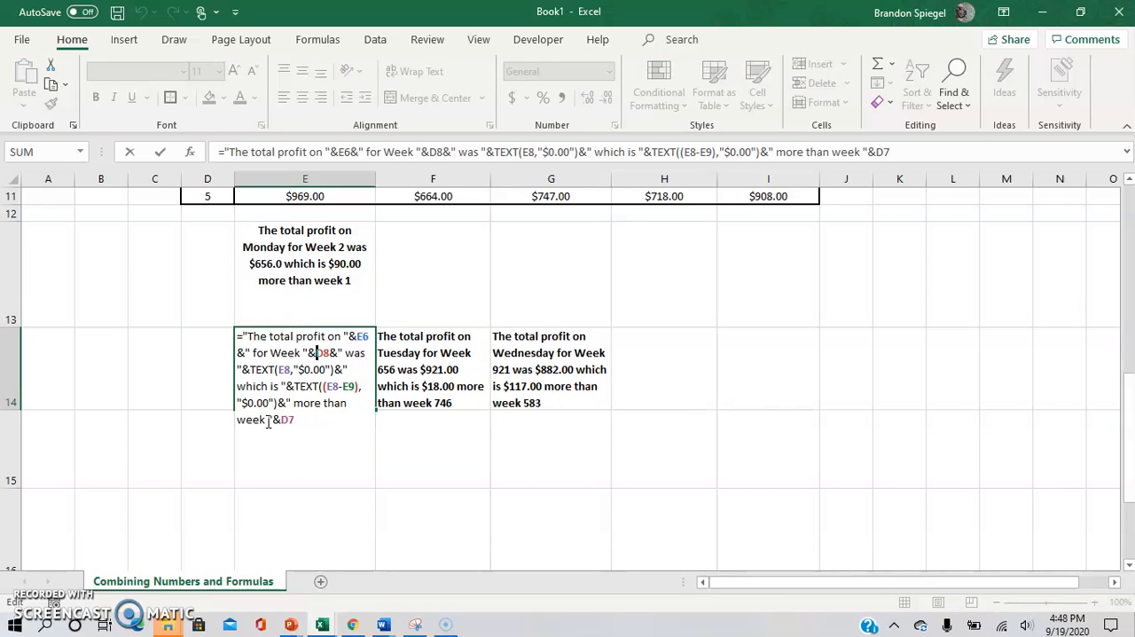
pyautogui.press('F4')
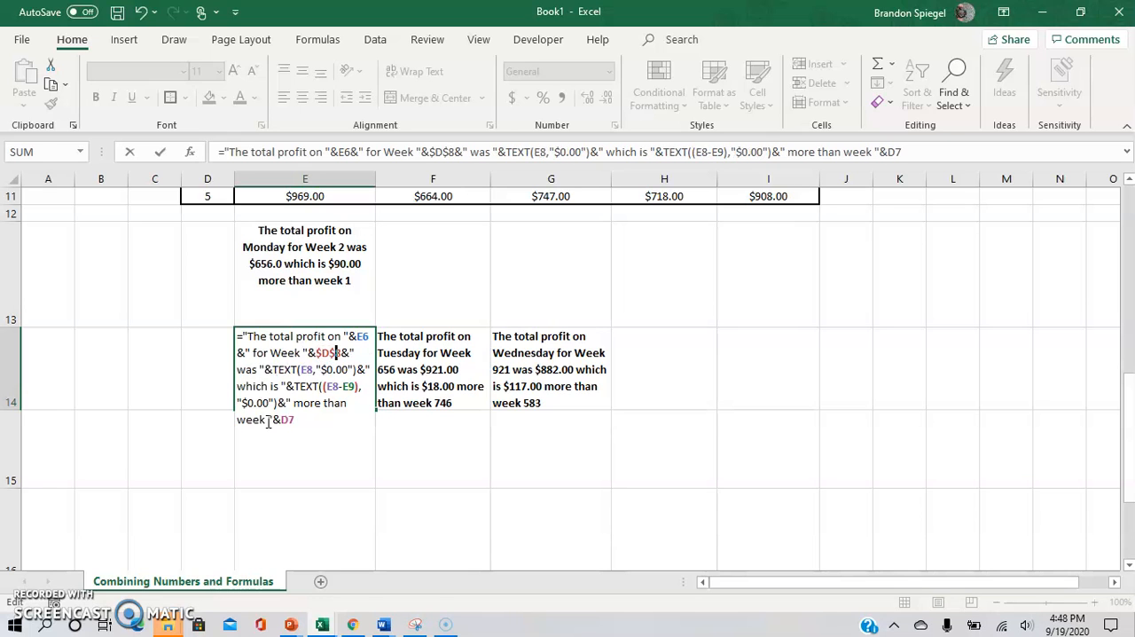
pyautogui.hotkey('ctrl', 'Return')
# Step: Copy the E14 formula with the absolute week reference down into E15 and E16
pyautogui.hotkey('ctrl', 'c')
pyautogui.hotkey('shift', 'Down')
pyautogui.hotkey('shift', 'Down')
pyautogui.hotkey('ctrl', 'v')
pyautogui.press('Down')
pyautogui.press('Down')
pyautogui.press('Up')
pyautogui.press('Up')
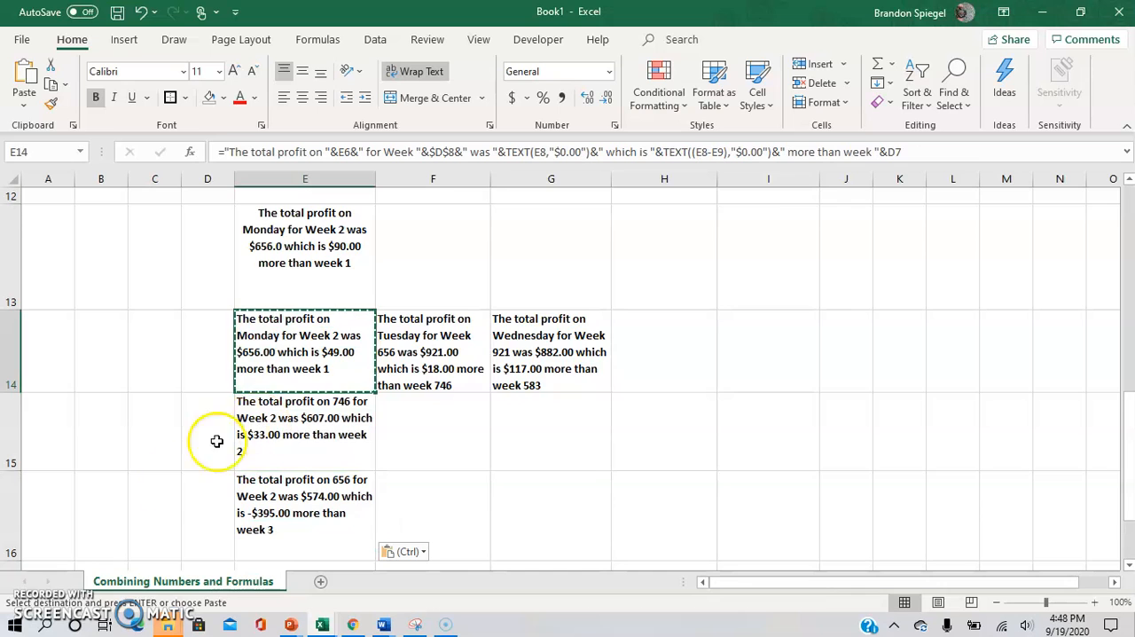
# Step: Clear the copied sentences from E15 and E16, and make the E14 formula use absolute $E$6 with relative D8
pyautogui.click(277, 502)
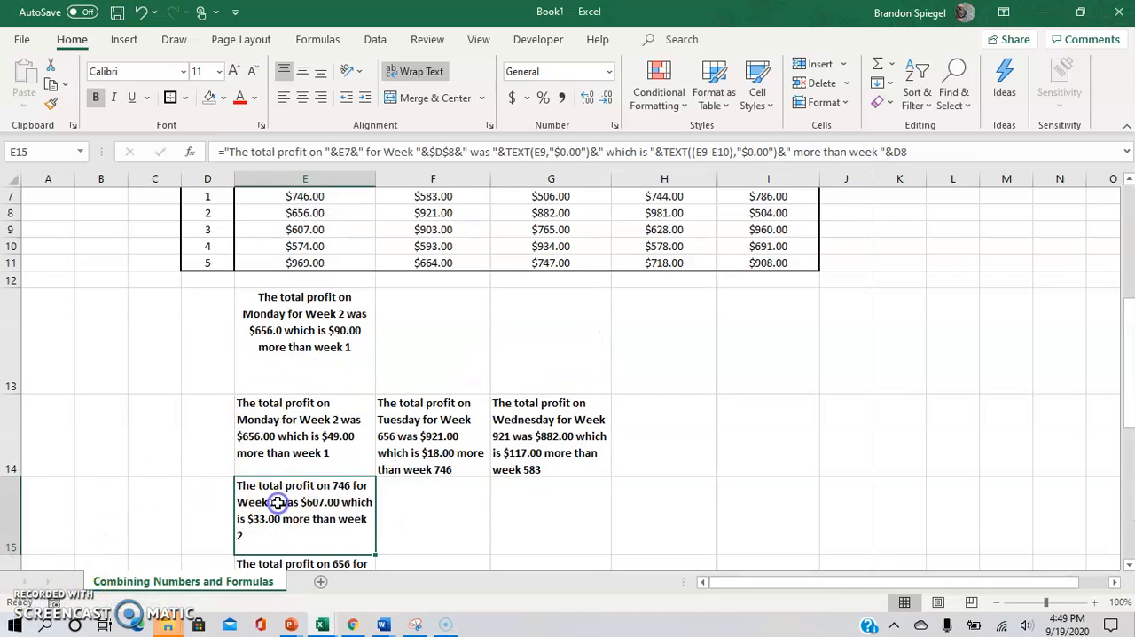
pyautogui.hotkey('shift', 'Down')
pyautogui.press('Delete')
pyautogui.press('Up')
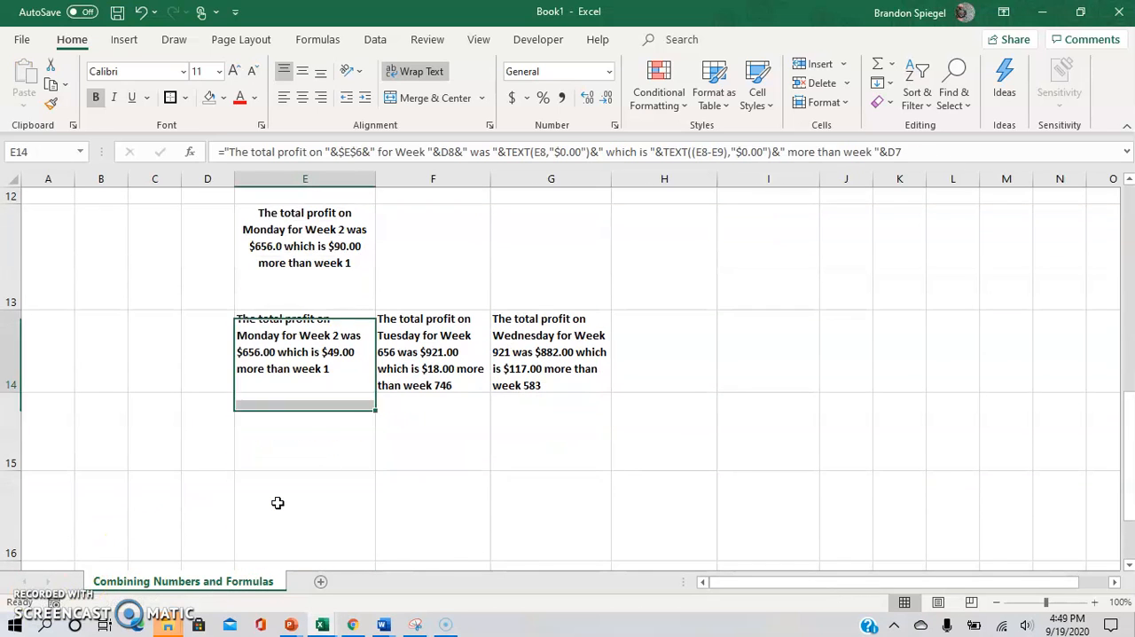
# Step: Review the absolute and relative references inside the E14 formula, leaving the cell without editing it
pyautogui.press('F2')
pyautogui.press('Right')
pyautogui.press('Right')
pyautogui.press('Left')
pyautogui.press('Left')
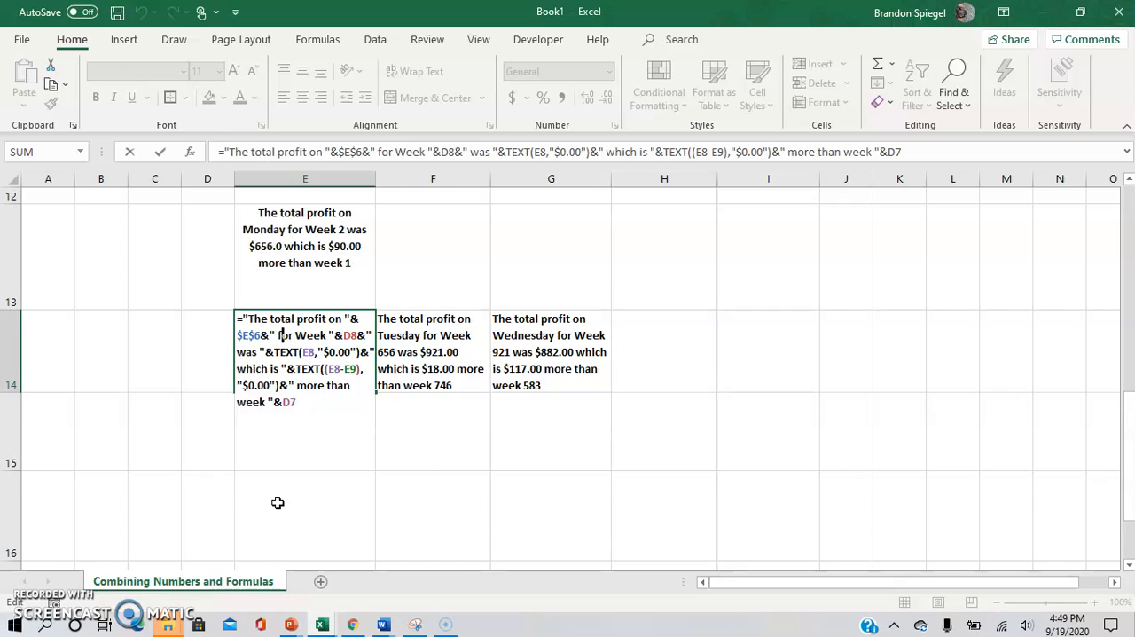
pyautogui.press('Escape')
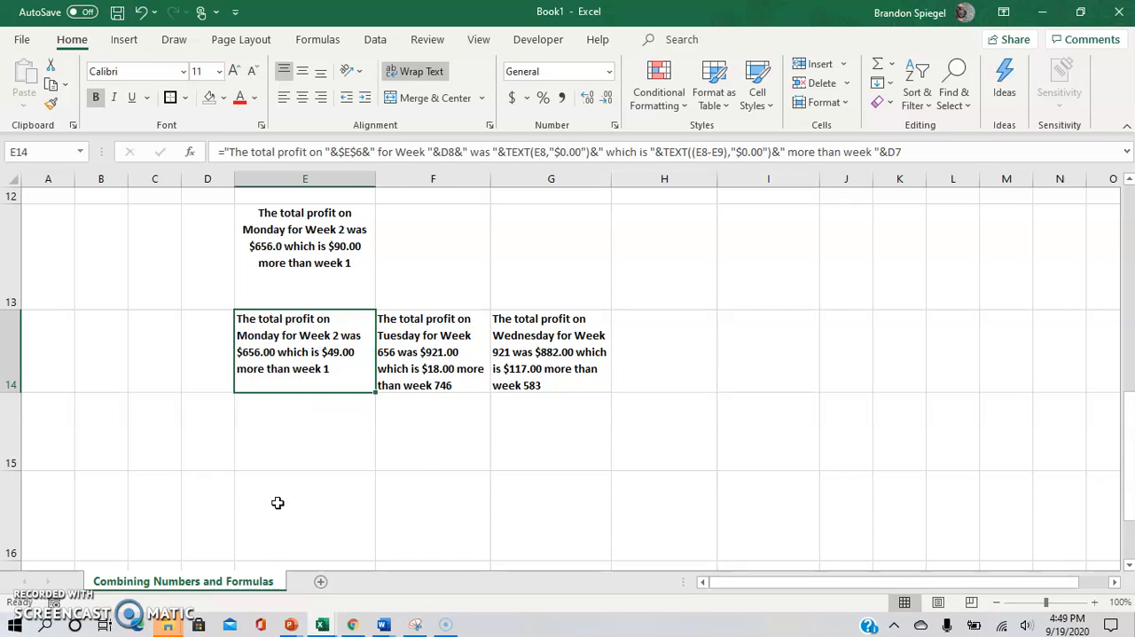
# Step: Copy the E14 formula with the absolute day reference $E$6 down into E15 and E16
pyautogui.hotkey('ctrl', 'c')
pyautogui.hotkey('shift', 'Down')
pyautogui.hotkey('shift', 'Down')
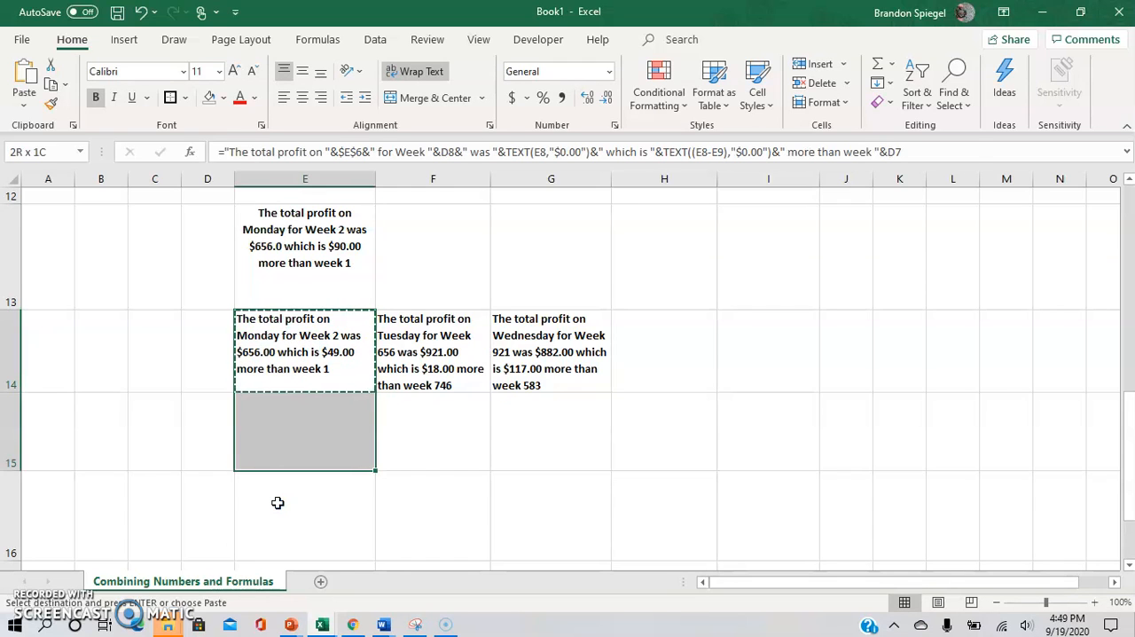
pyautogui.hotkey('ctrl', 'v')
pyautogui.press('Up')
pyautogui.press('Down')
pyautogui.press('Down')
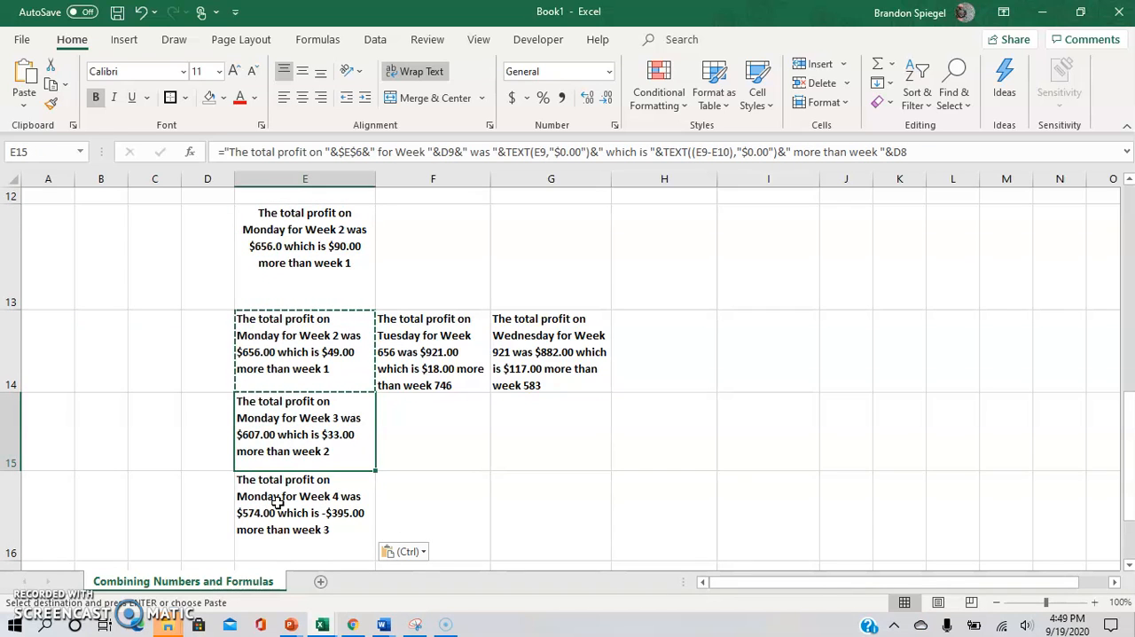
pyautogui.press('Down')
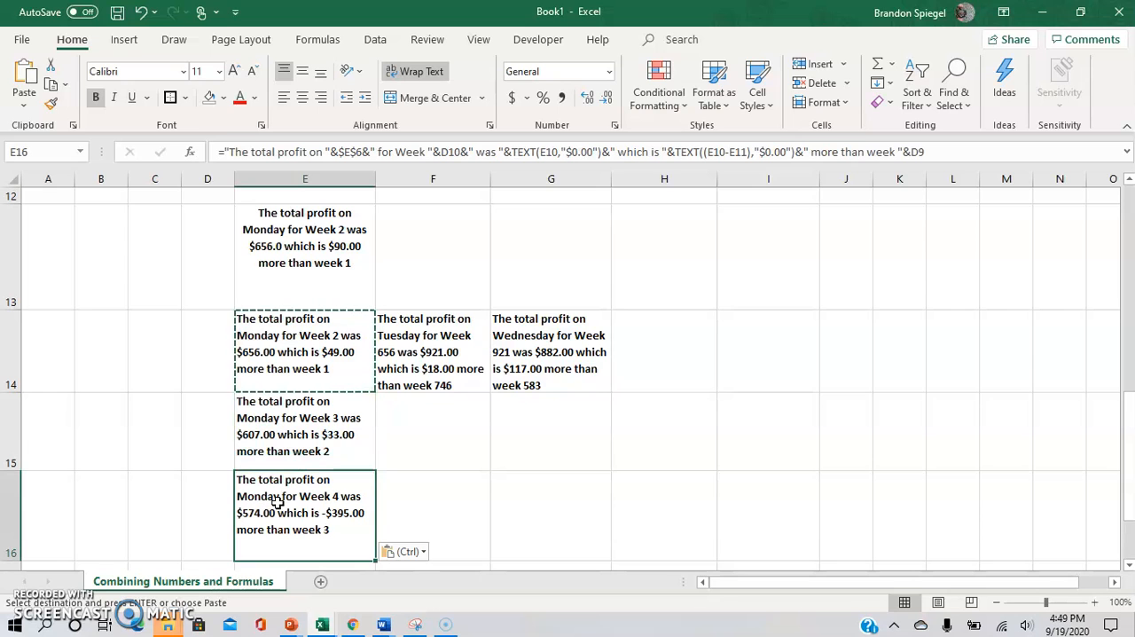
pyautogui.click(241, 417)
pyautogui.press('Up')
pyautogui.press('Up')
pyautogui.press('Up')
pyautogui.press('Up')
pyautogui.press('Up')
pyautogui.press('Up')
pyautogui.press('Up')
pyautogui.press('Up')
pyautogui.press('Up')
pyautogui.press('Up')
pyautogui.press('Up')
pyautogui.press('Up')
pyautogui.press('Up')
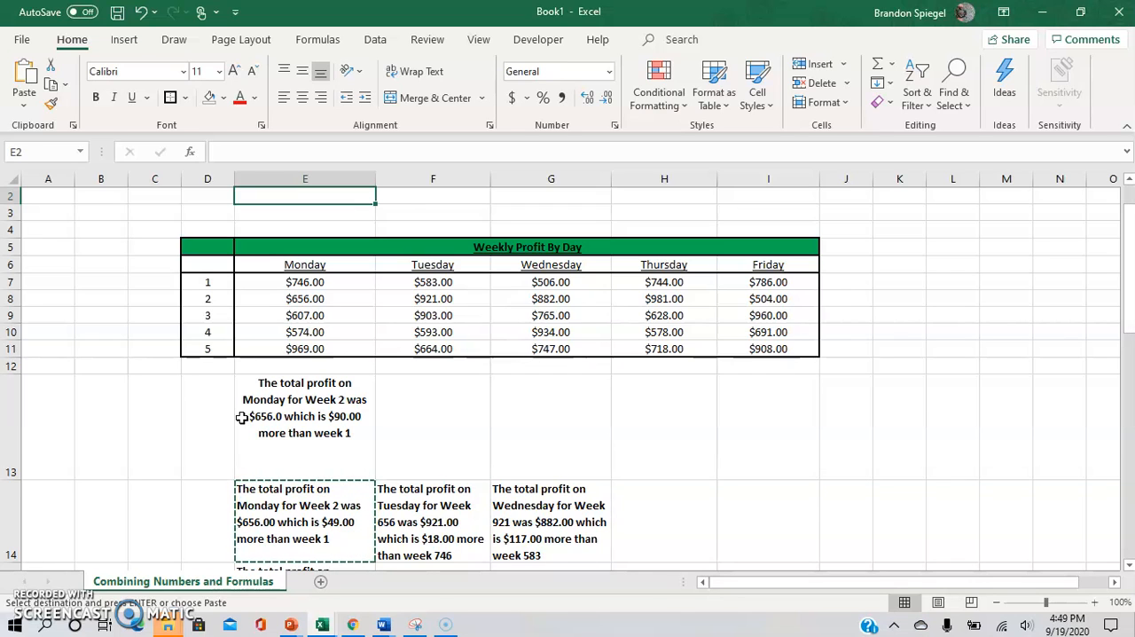
pyautogui.click(155, 387)
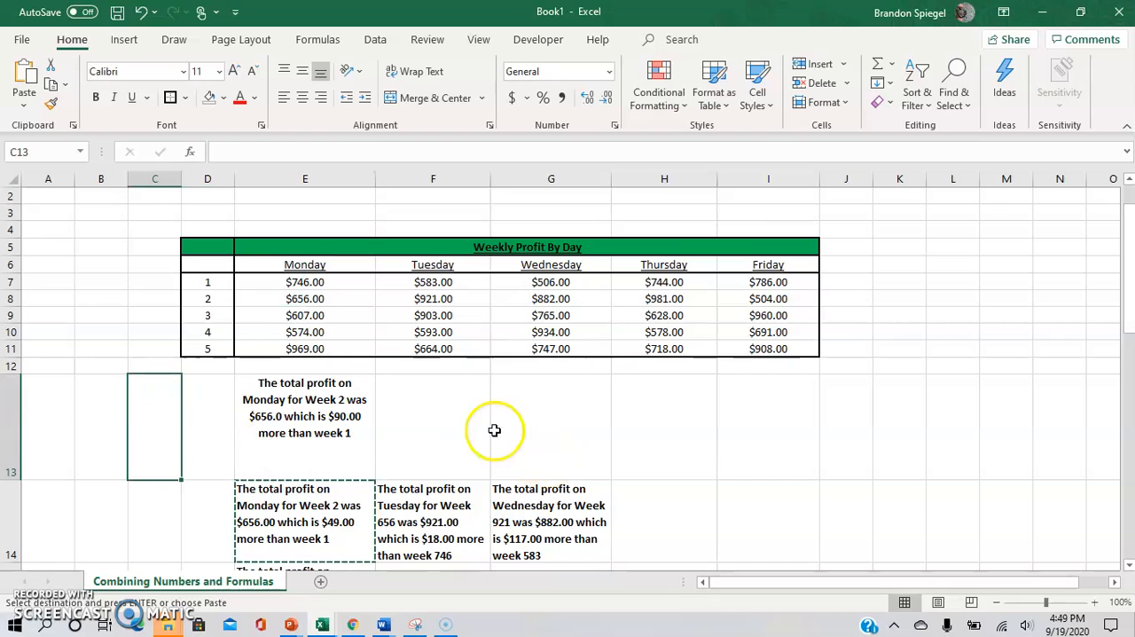
pyautogui.click(493, 430)
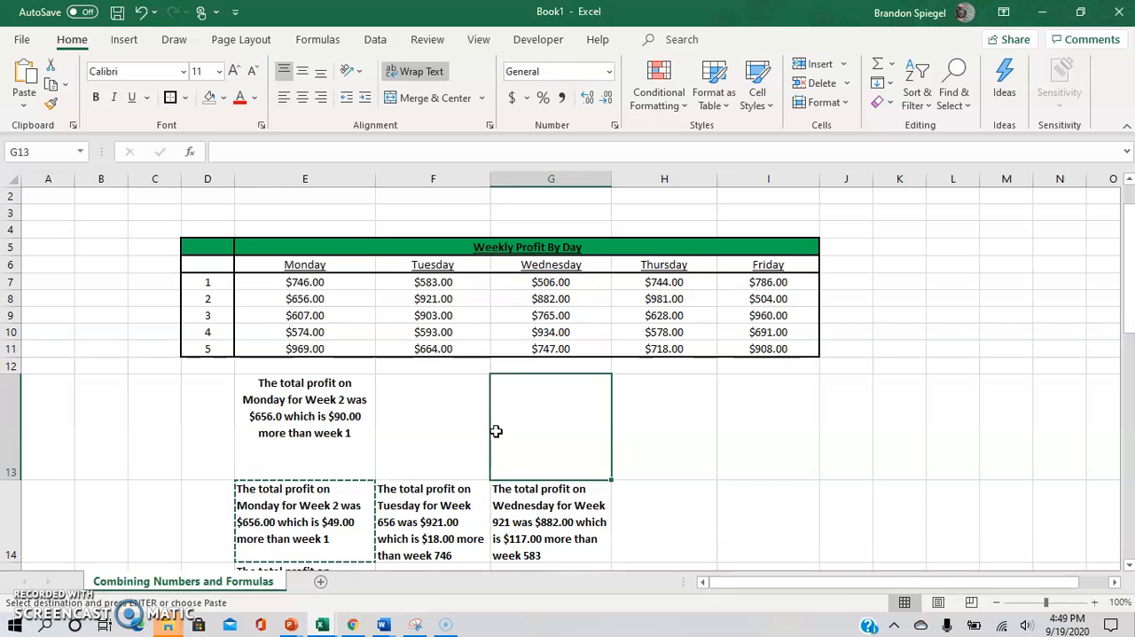
pyautogui.click(312, 435)
pyautogui.click(223, 436)
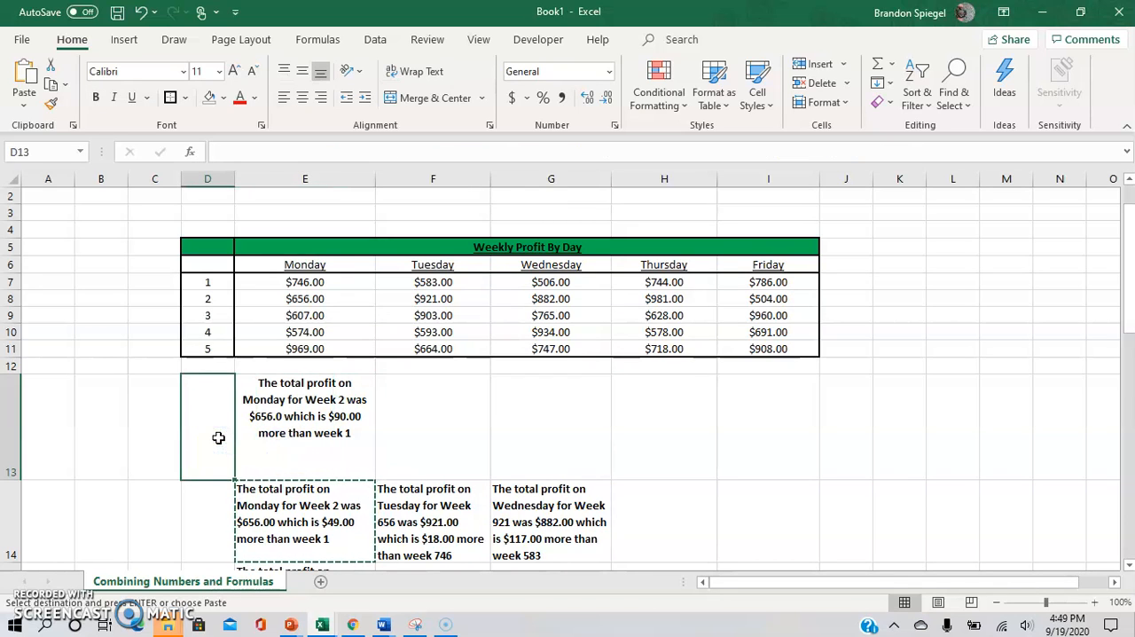
pyautogui.scroll(1, 85, 539)
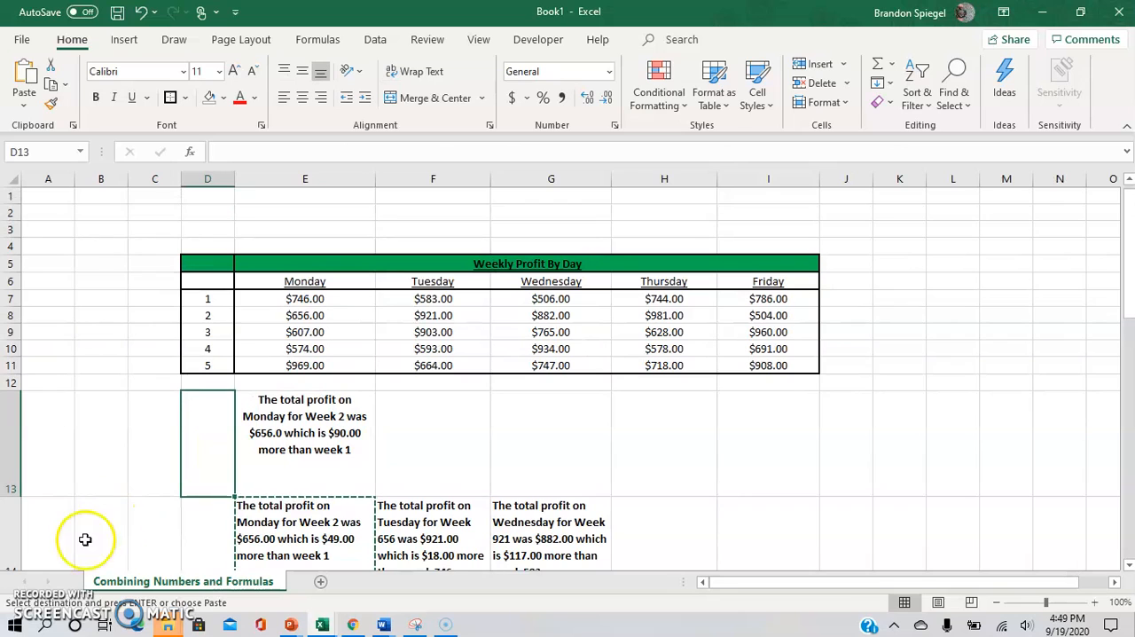
pyautogui.click(151, 410)
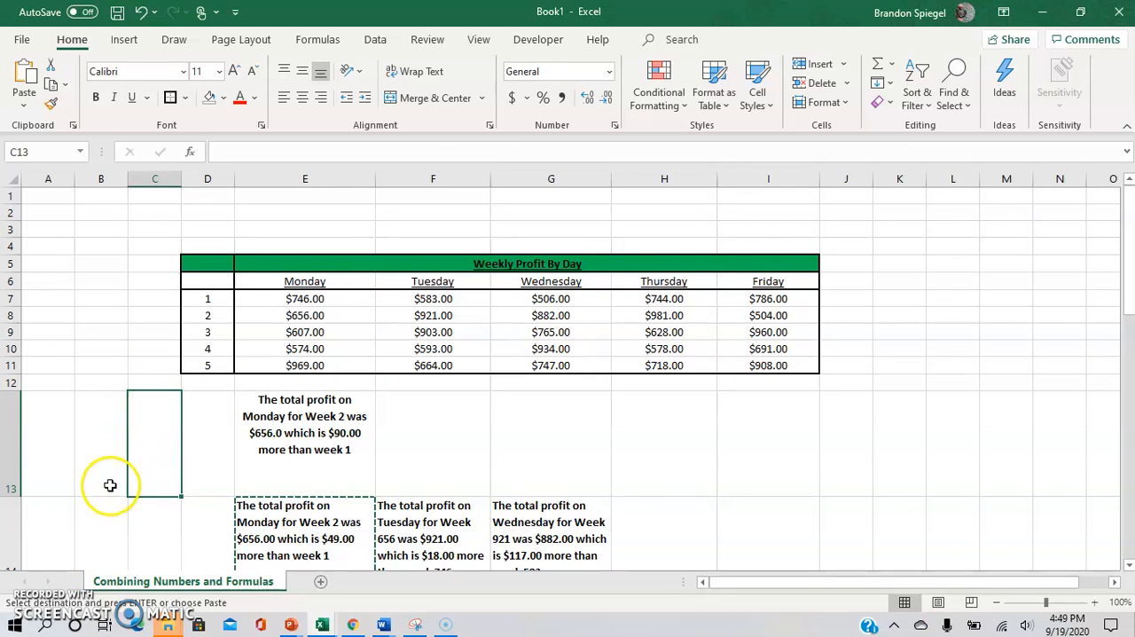